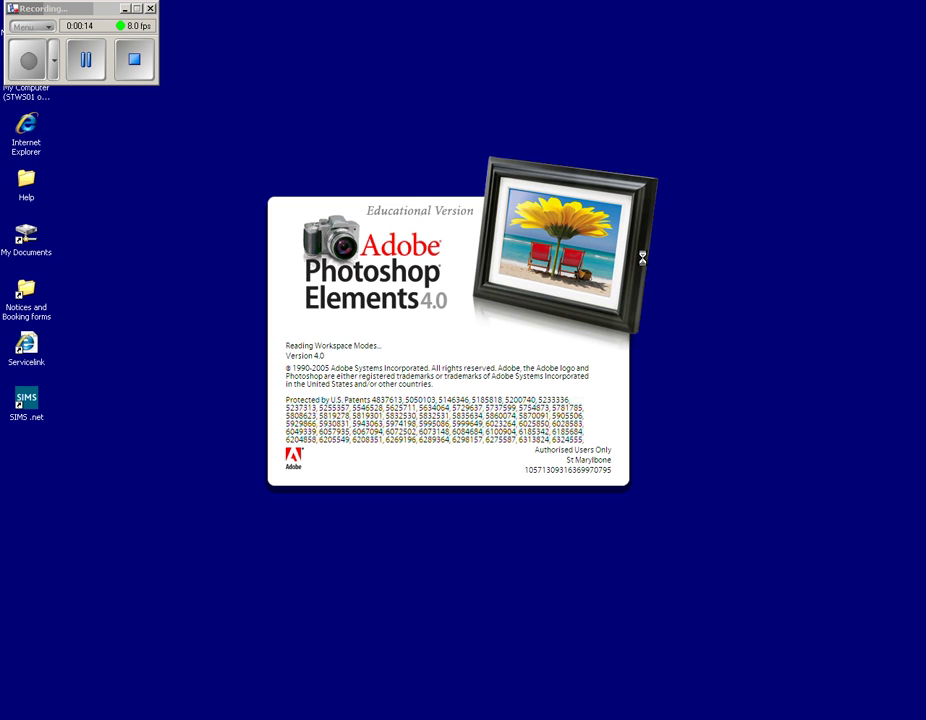
Start a new image and set its width and height to 200 pixels each.
key("ctrl+n")
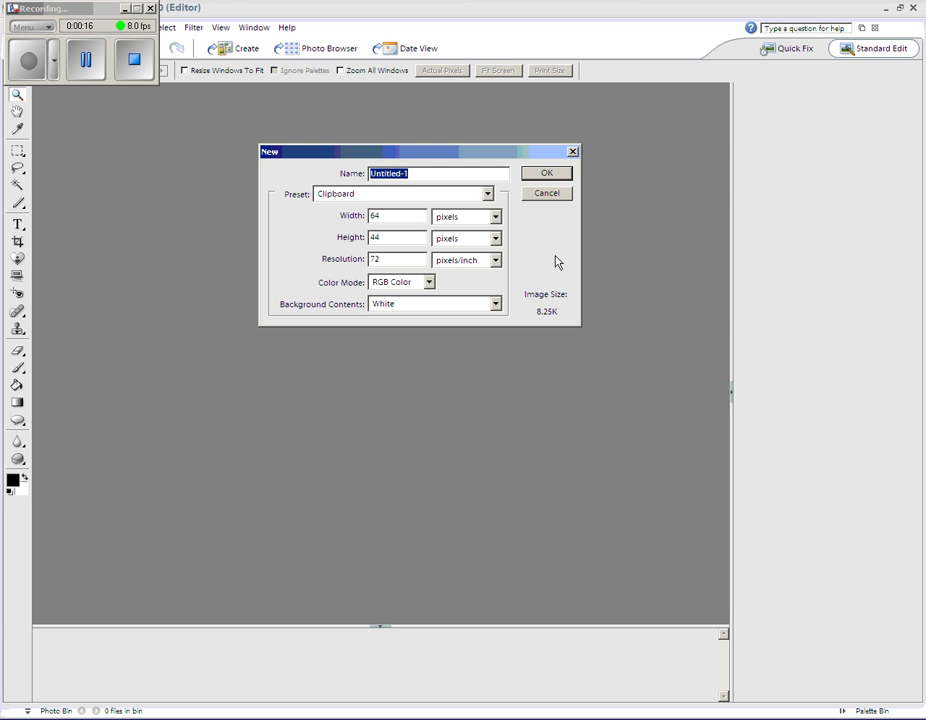
left_click(495, 216)
left_click(462, 230)
left_click(495, 238)
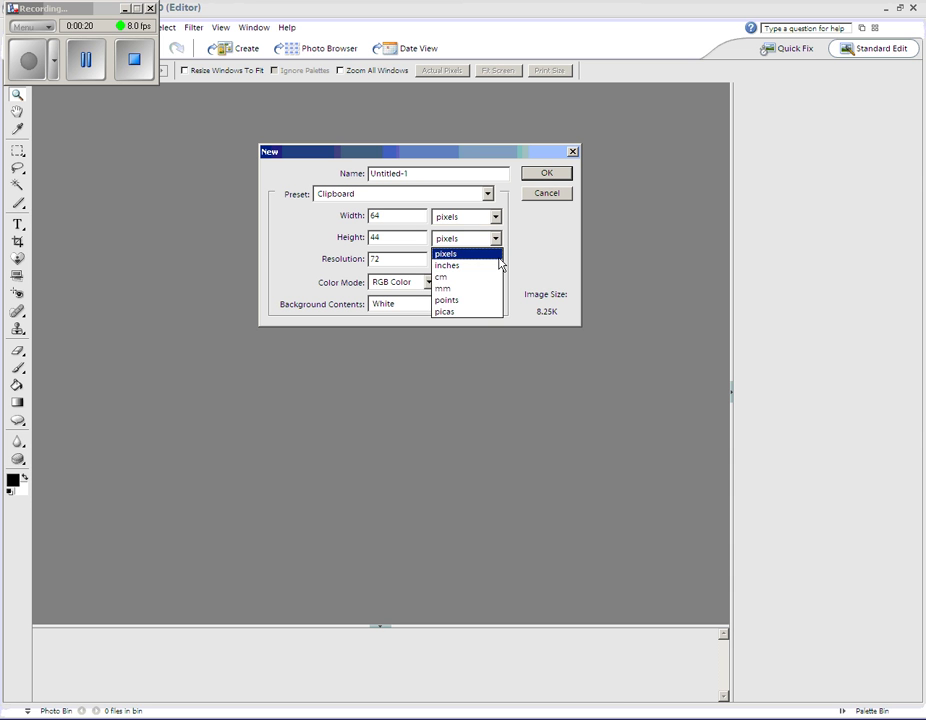
left_click(499, 255)
left_click(495, 260)
left_click(495, 260)
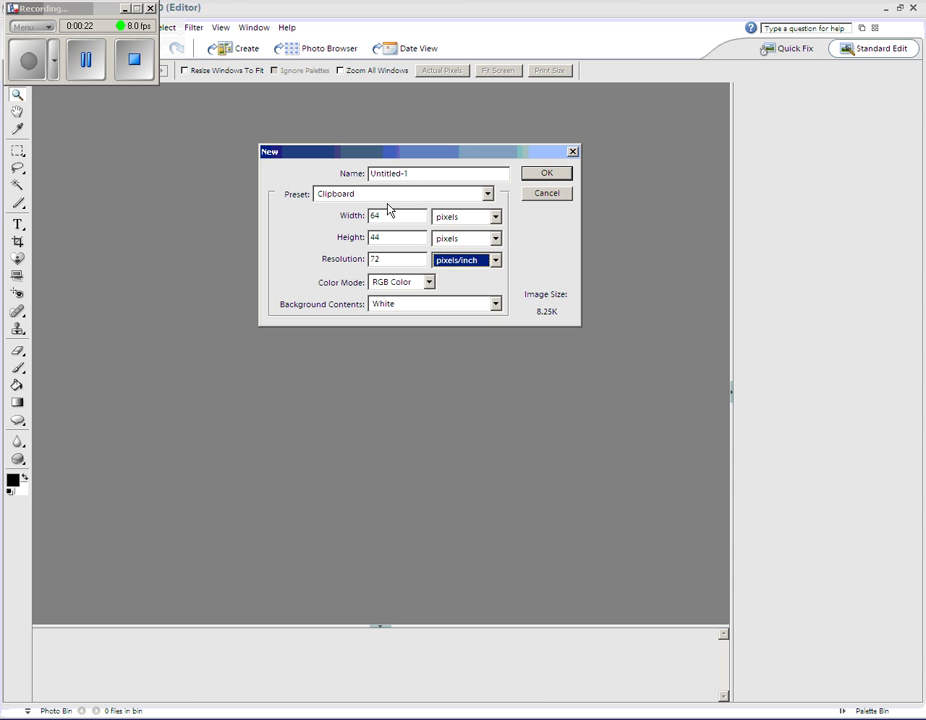
left_click_drag(393, 215, 351, 227)
type("2")
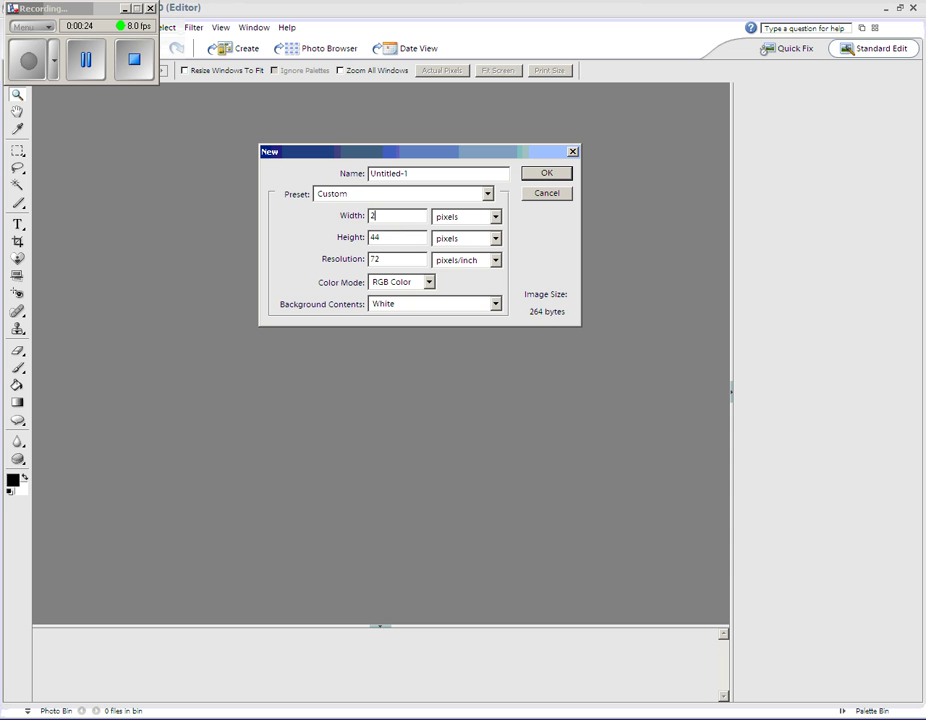
type("00")
double_click(405, 238)
type("200")
Name the new image with the owner's name followed by "Logo" and create it.
left_click_drag(428, 174, 375, 172)
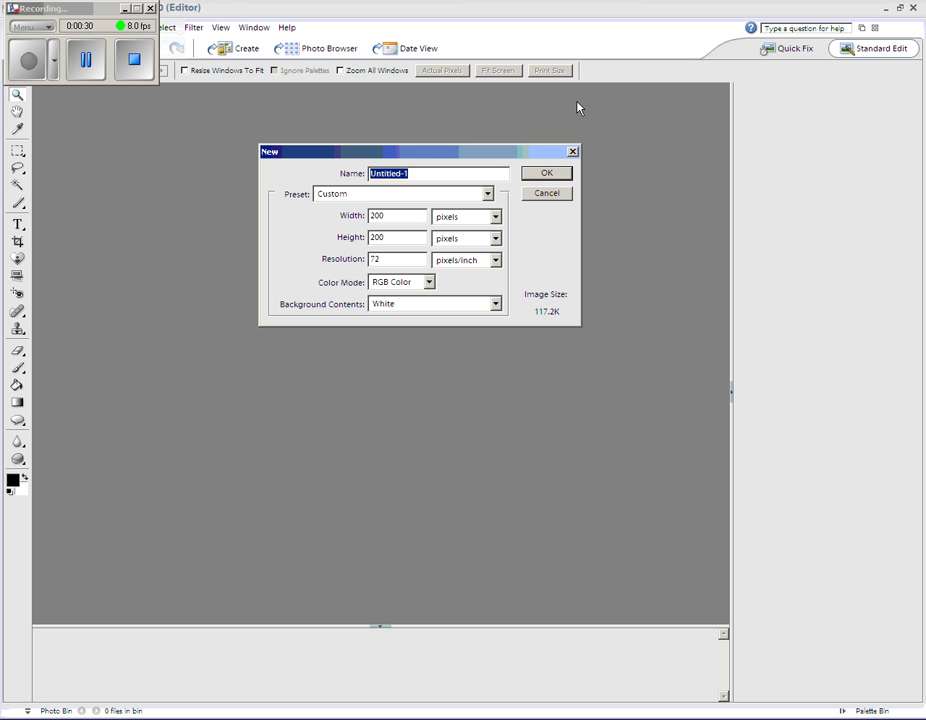
type("MissShaikLogo")
left_click(543, 175)
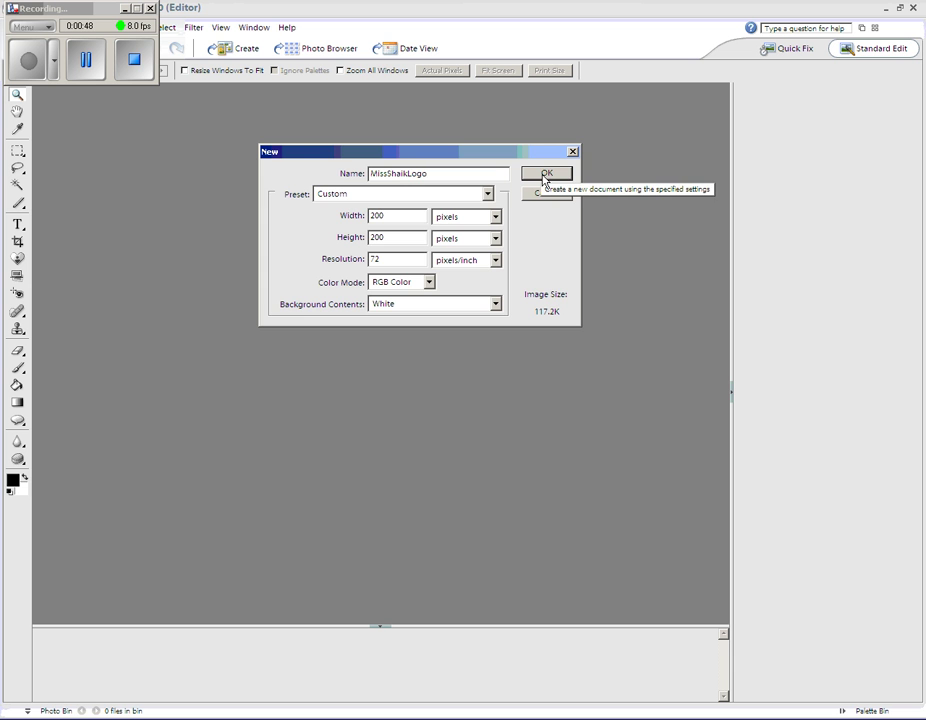
left_click(545, 176)
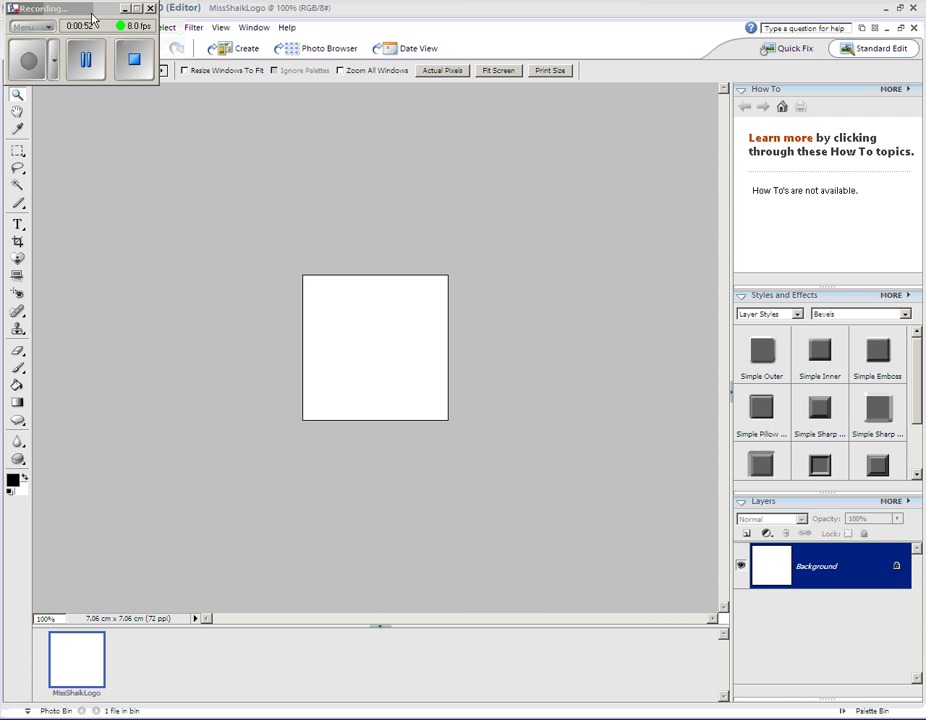
Set the foreground color to green (#4dd053) and fill the whole canvas with it.
left_click_drag(90, 18, 690, 8)
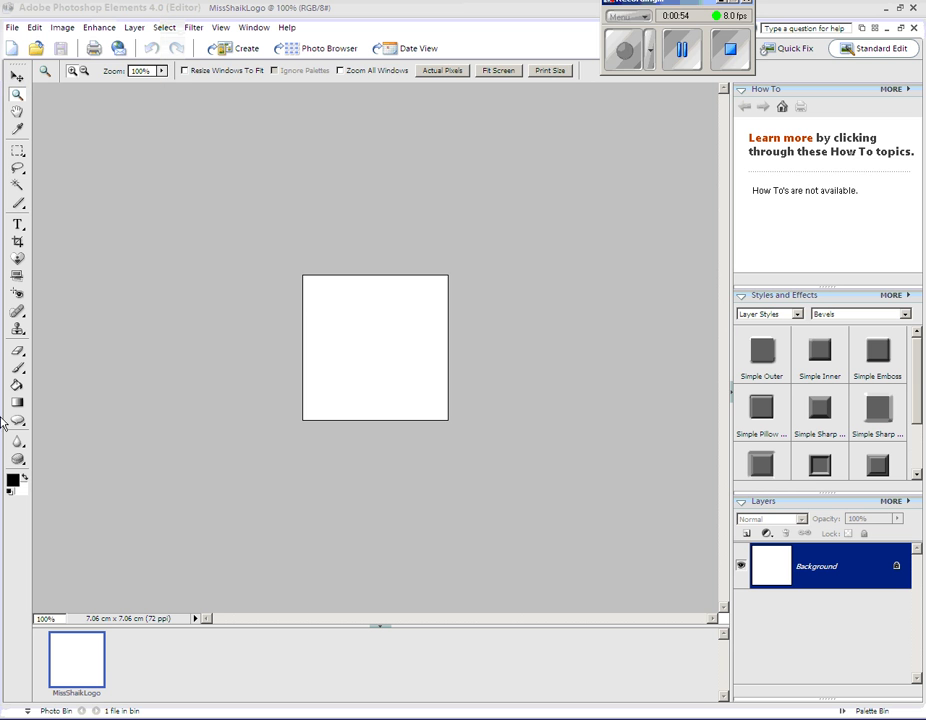
left_click(13, 482)
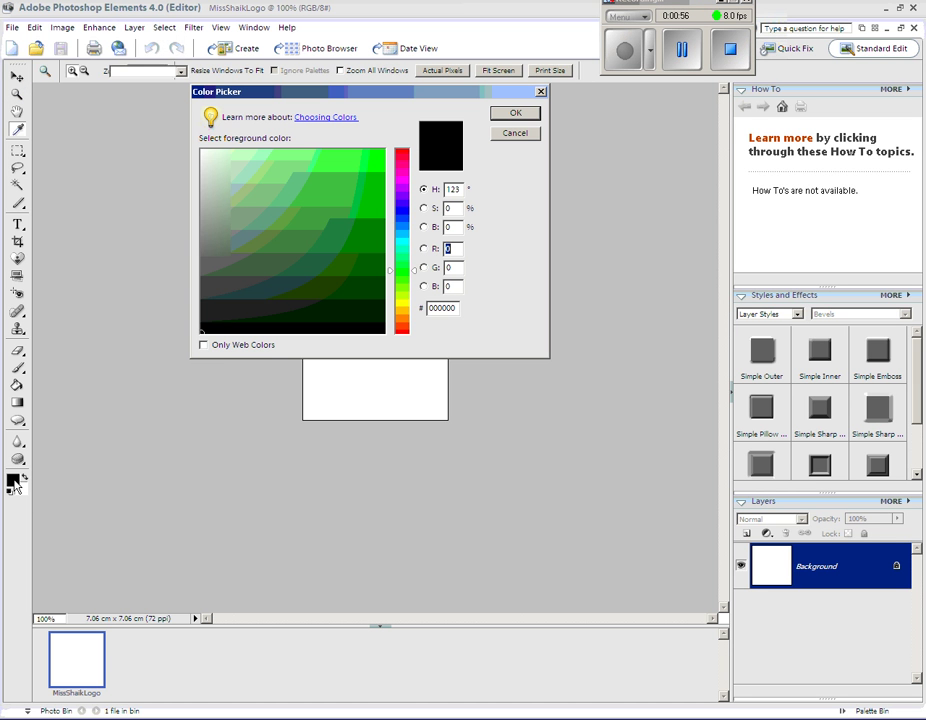
mouse_move(322, 180)
left_mouse_down()
mouse_move(283, 271)
mouse_move(366, 204)
mouse_move(351, 176)
mouse_move(317, 183)
left_mouse_up()
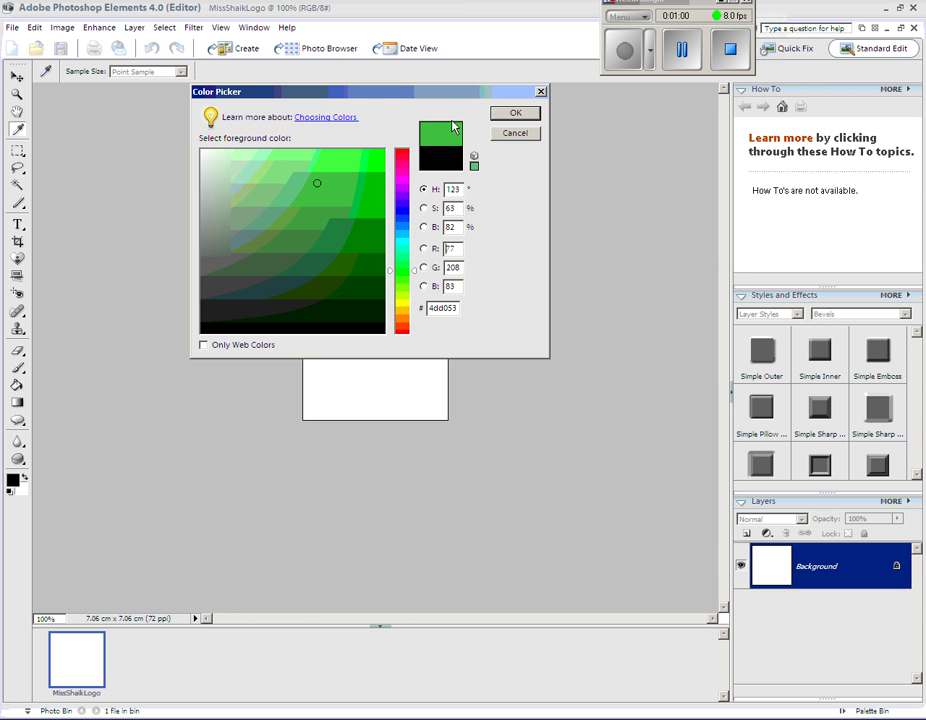
left_click(503, 113)
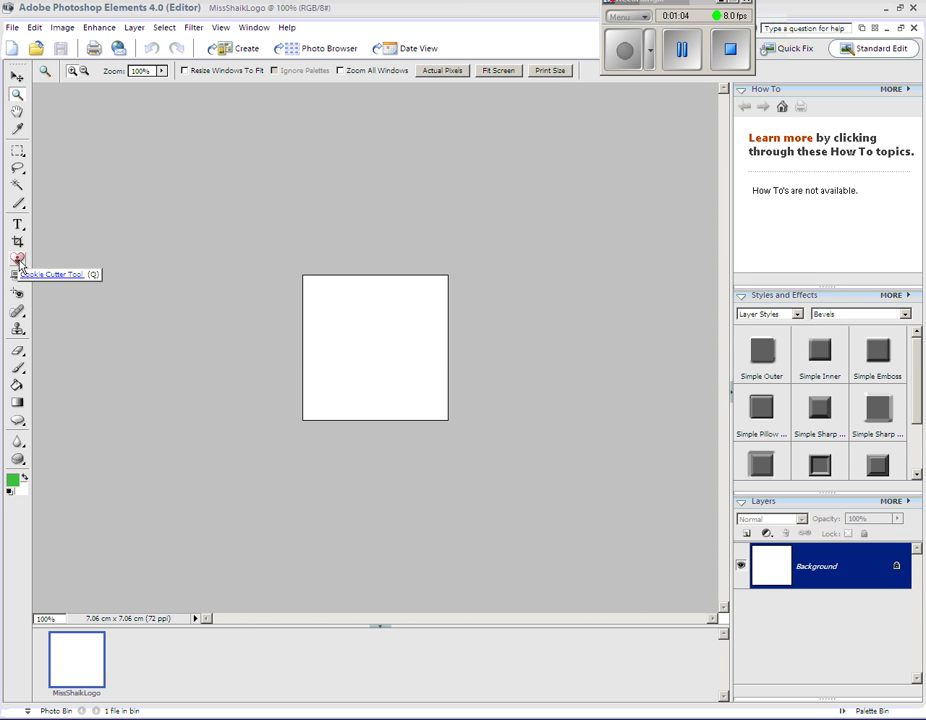
left_click(18, 386)
left_click(366, 392)
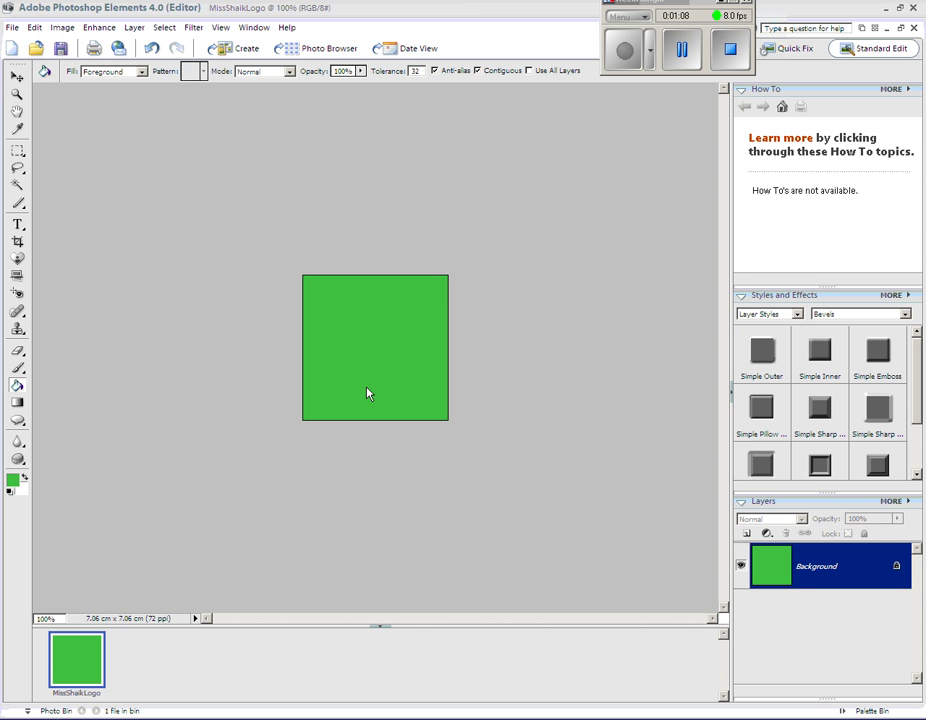
Choose the Arrow 19 shape from All Elements Shapes for the Cookie Cutter tool.
left_click(18, 259)
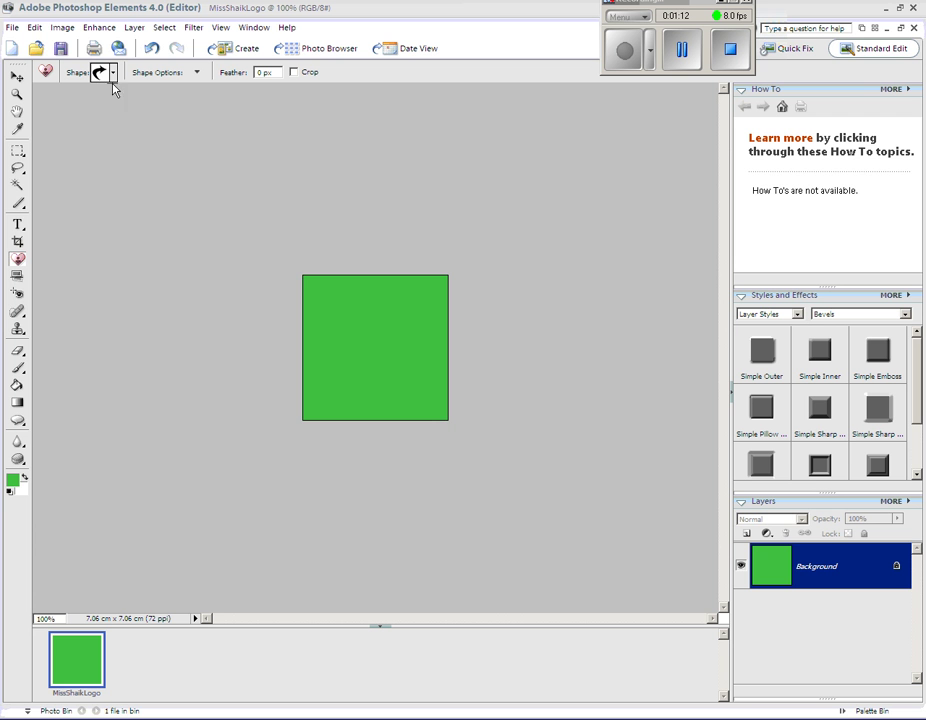
left_click(113, 72)
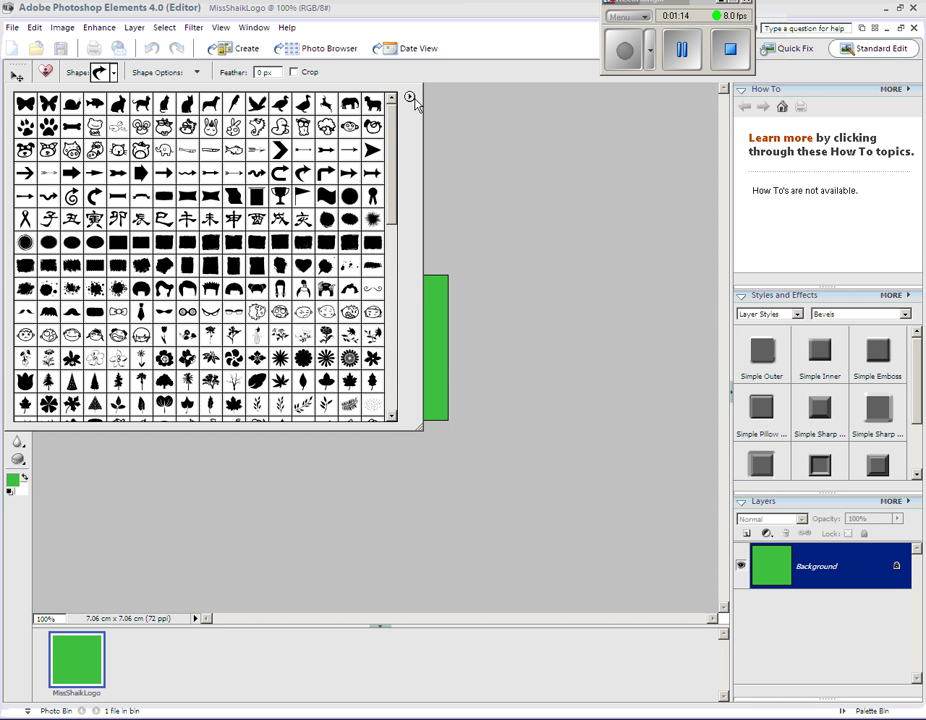
left_click(409, 97)
left_click(448, 183)
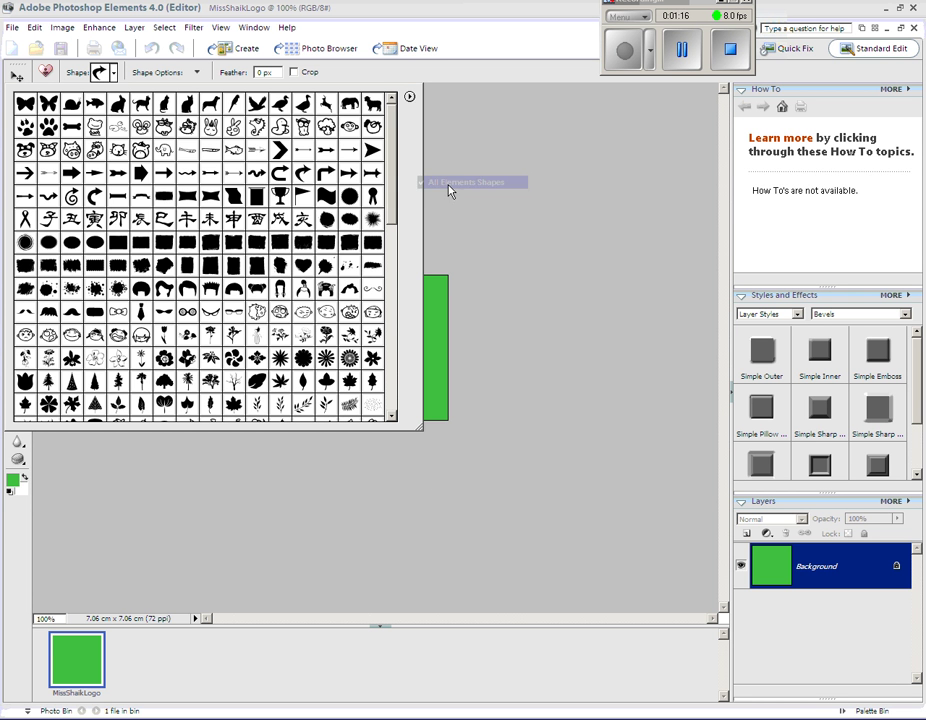
mouse_move(392, 190)
left_mouse_down()
mouse_move(405, 378)
mouse_move(382, 294)
mouse_move(380, 180)
left_mouse_up()
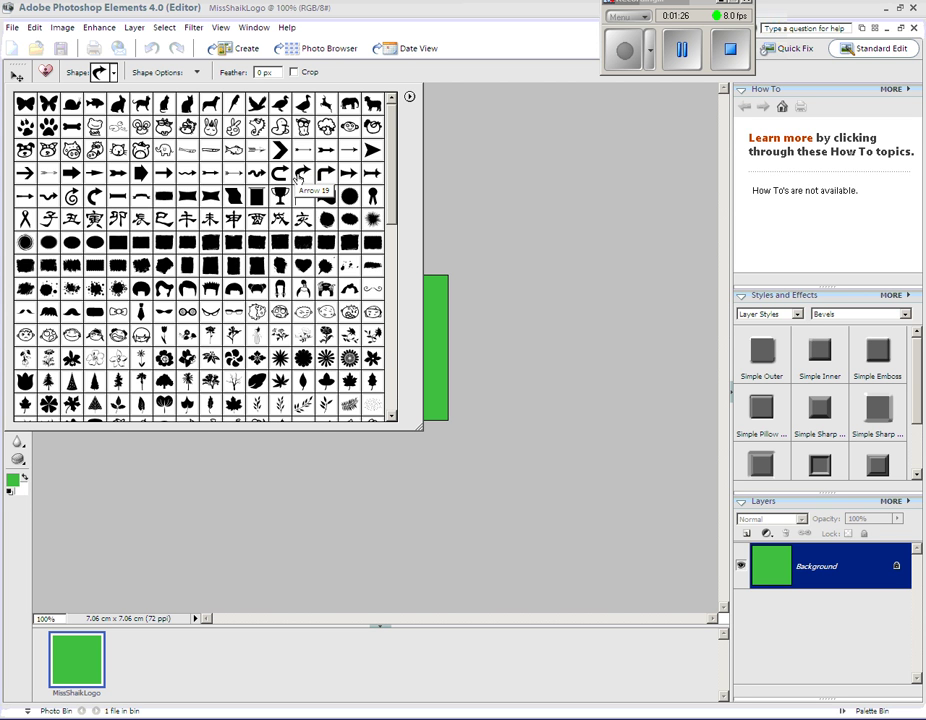
left_click(300, 175)
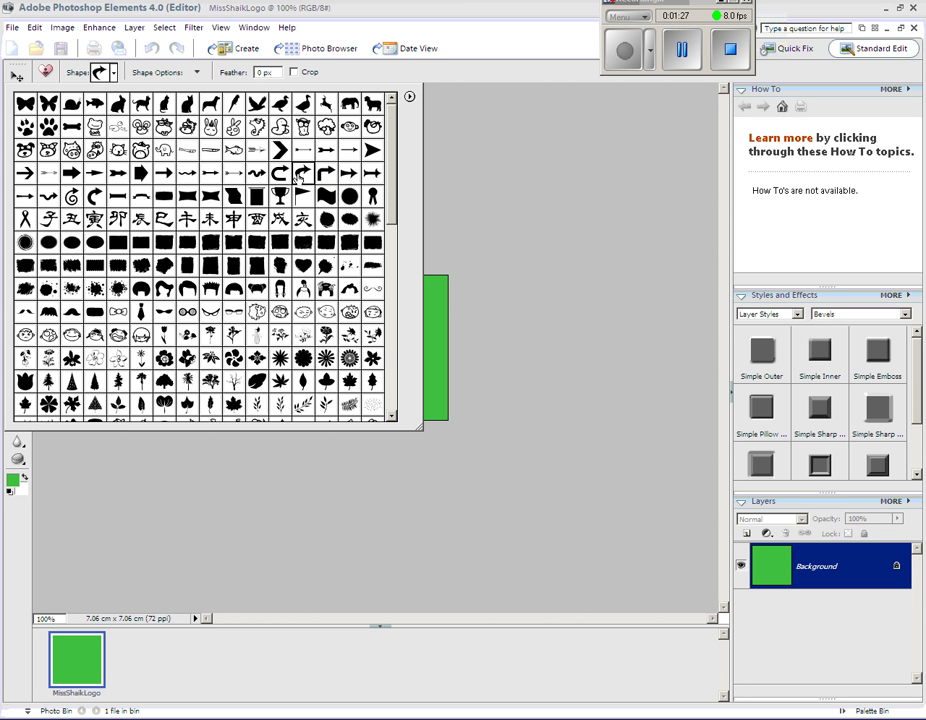
left_click(462, 302)
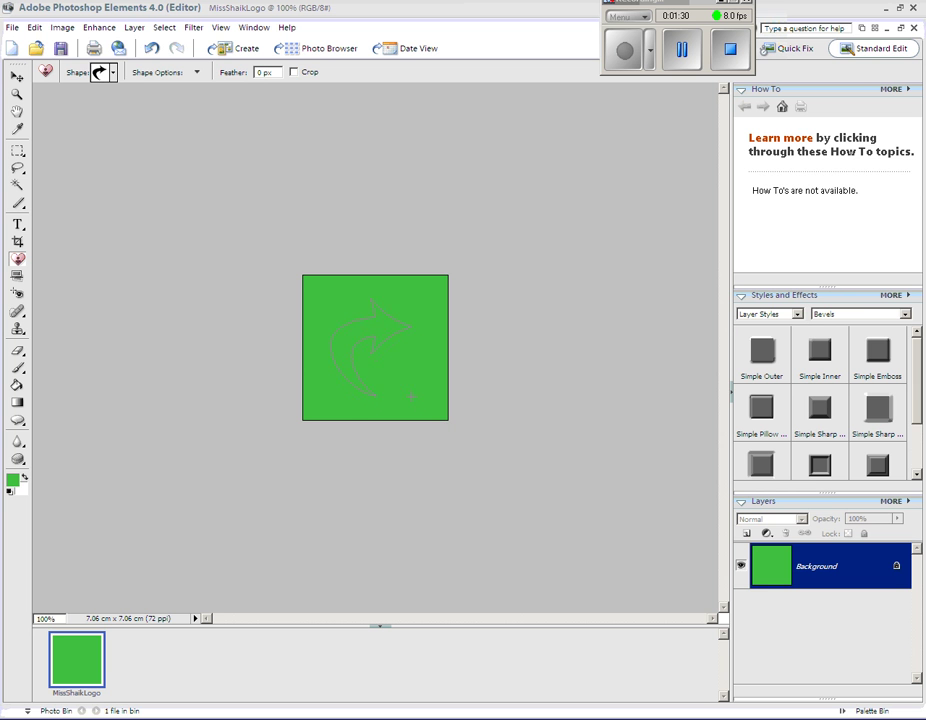
Cut the green canvas into the arrow shape and enlarge it to about 120% width and 116% height.
left_click_drag(424, 410, 423, 408)
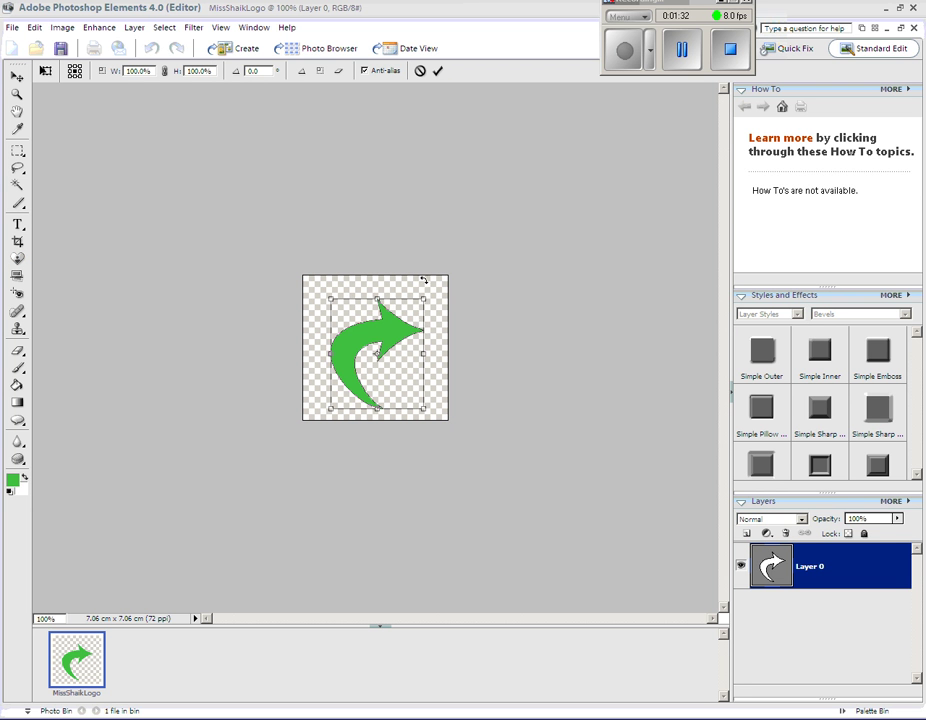
left_click_drag(425, 297, 433, 285)
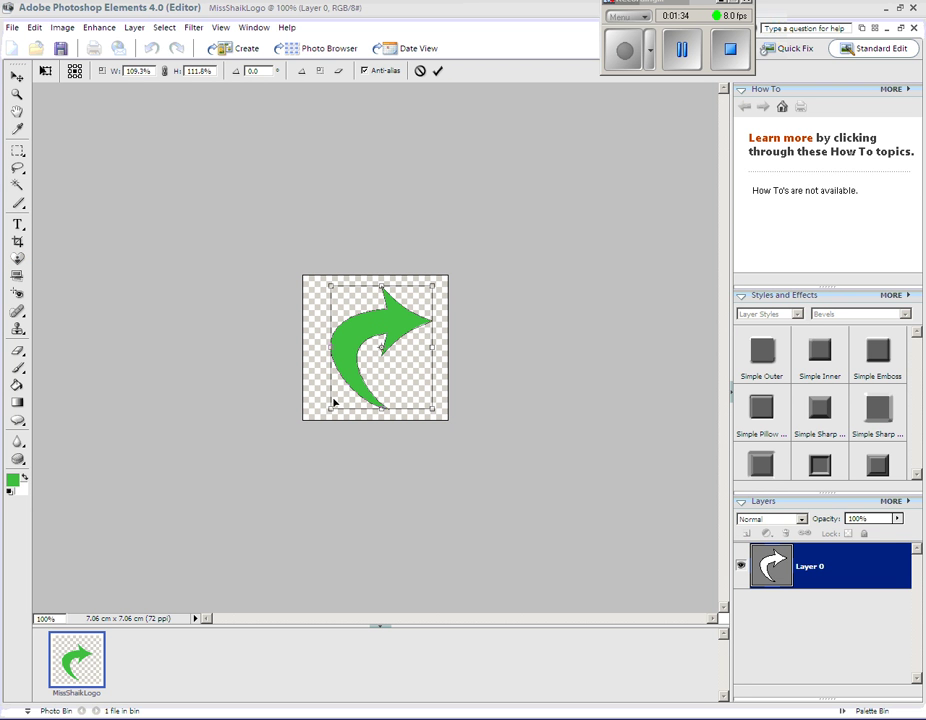
left_click_drag(330, 407, 319, 413)
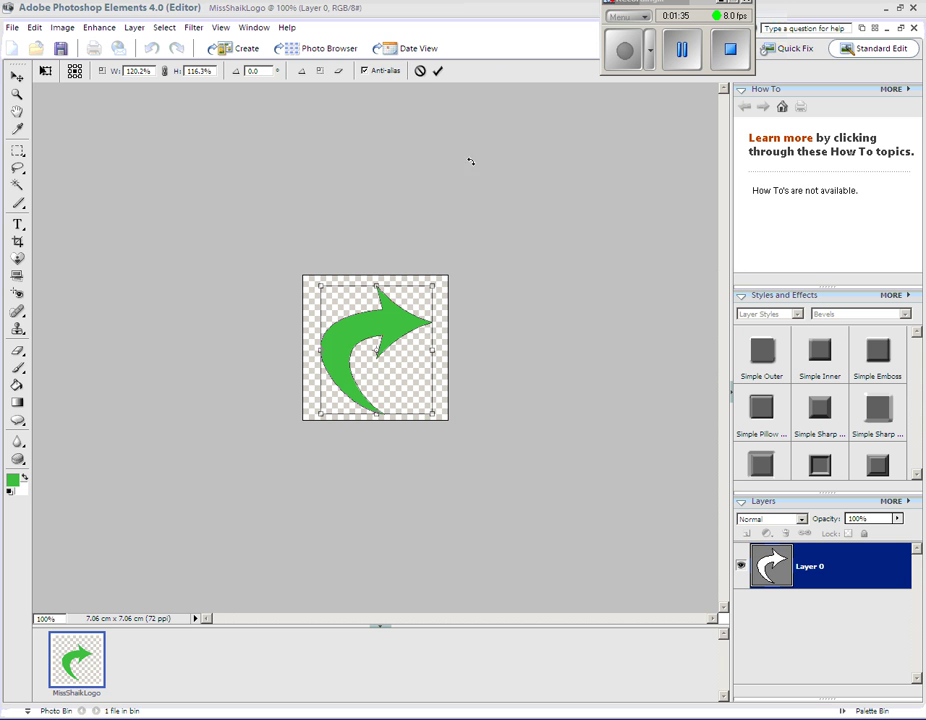
left_click(438, 71)
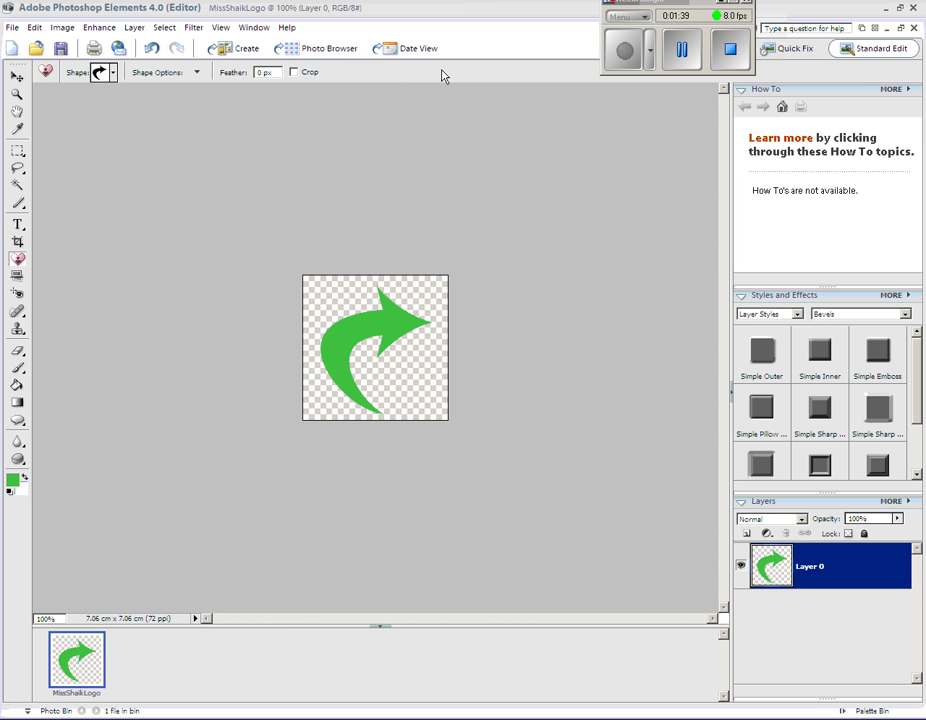
Rotate the green arrow about 16° clockwise, apply the transformation and deselect the layer.
left_click(17, 77)
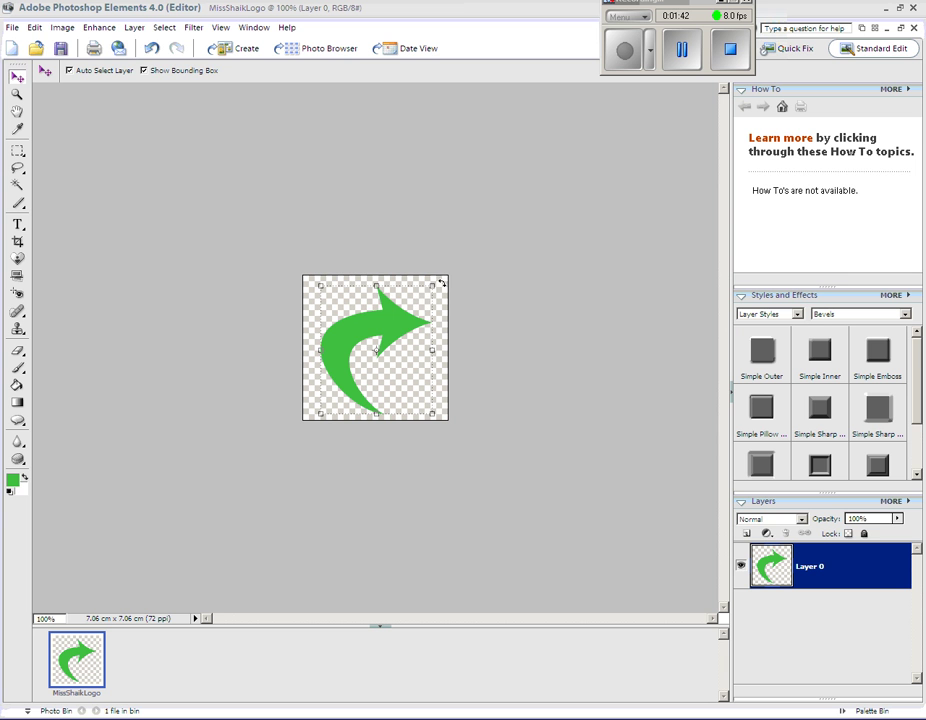
left_click_drag(442, 284, 458, 312)
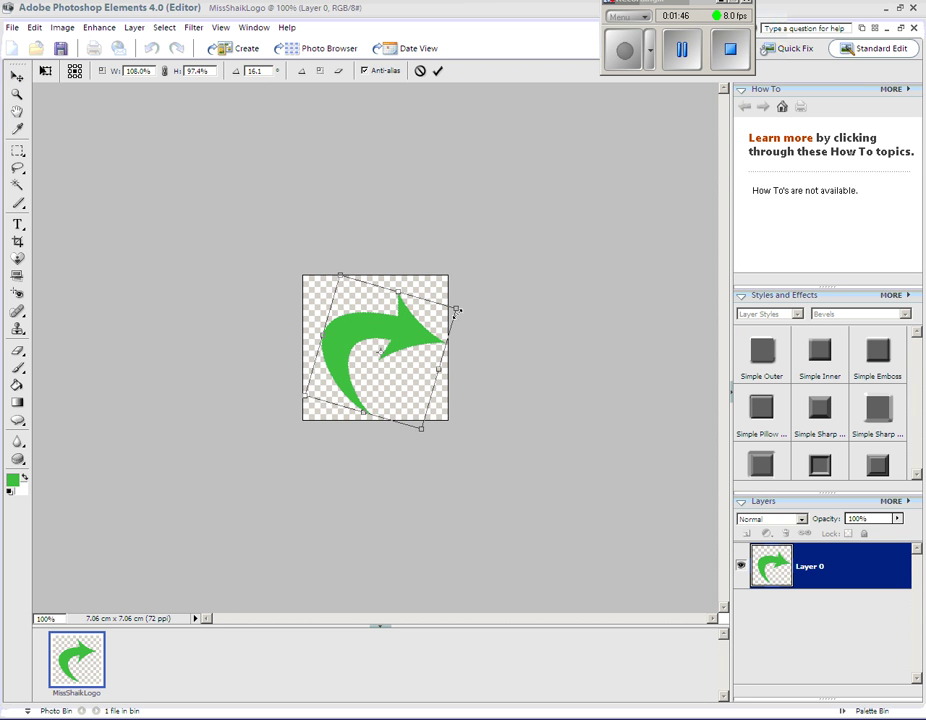
left_click(438, 71)
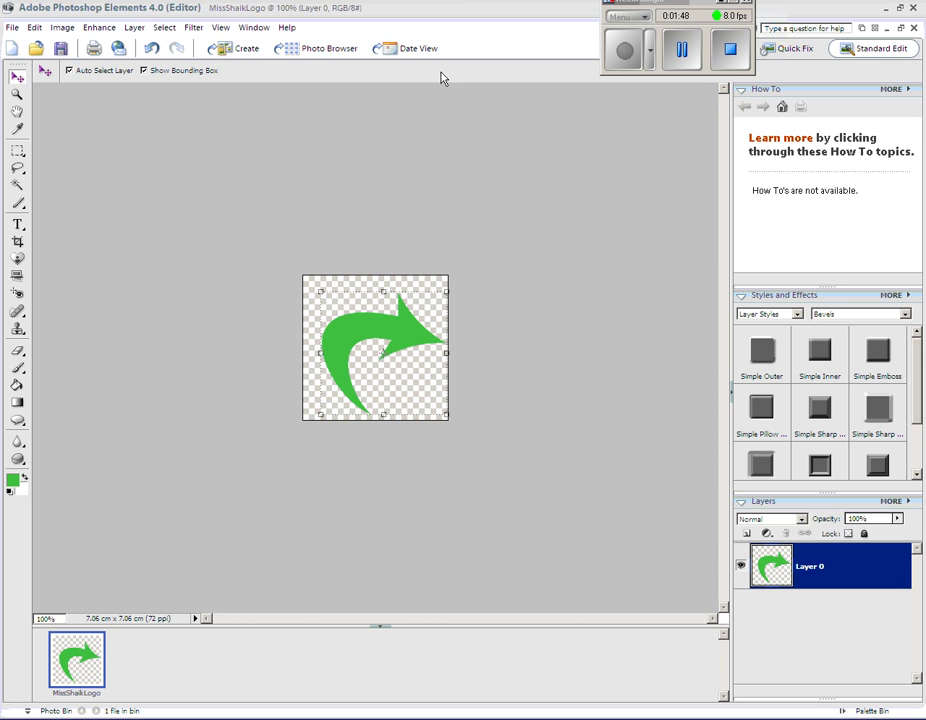
left_click(487, 253)
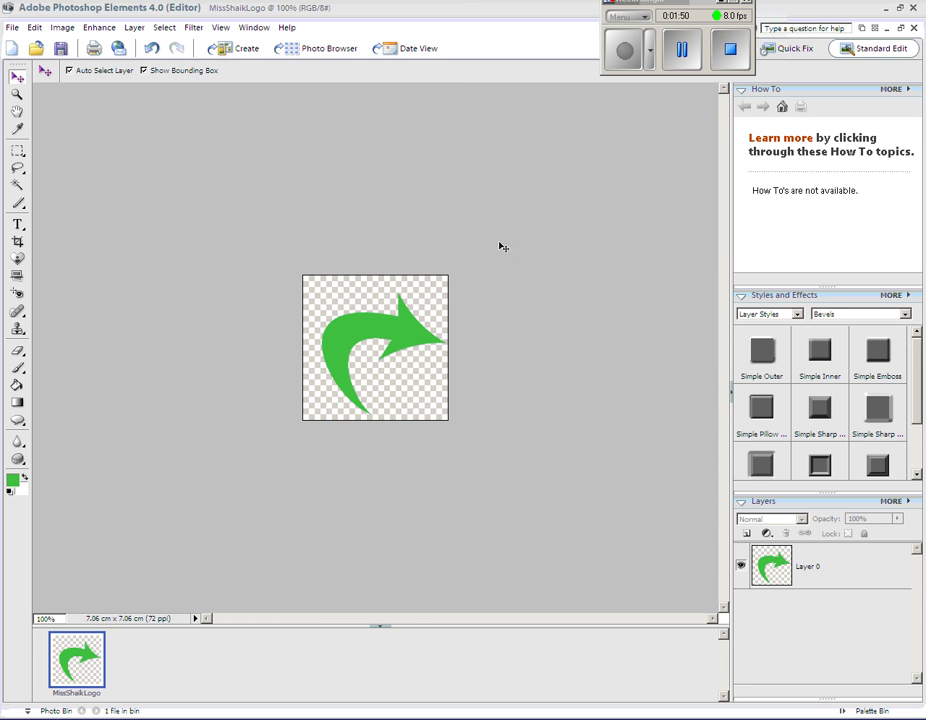
Apply the High style from the Drop Shadows layer styles to the green arrow.
left_click(835, 316)
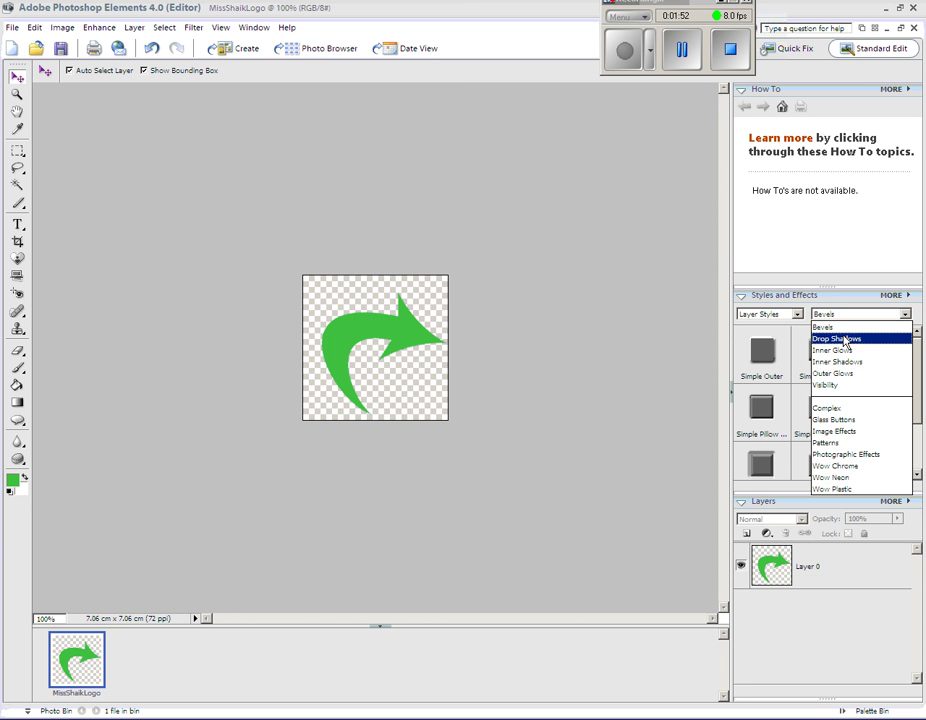
left_click(845, 341)
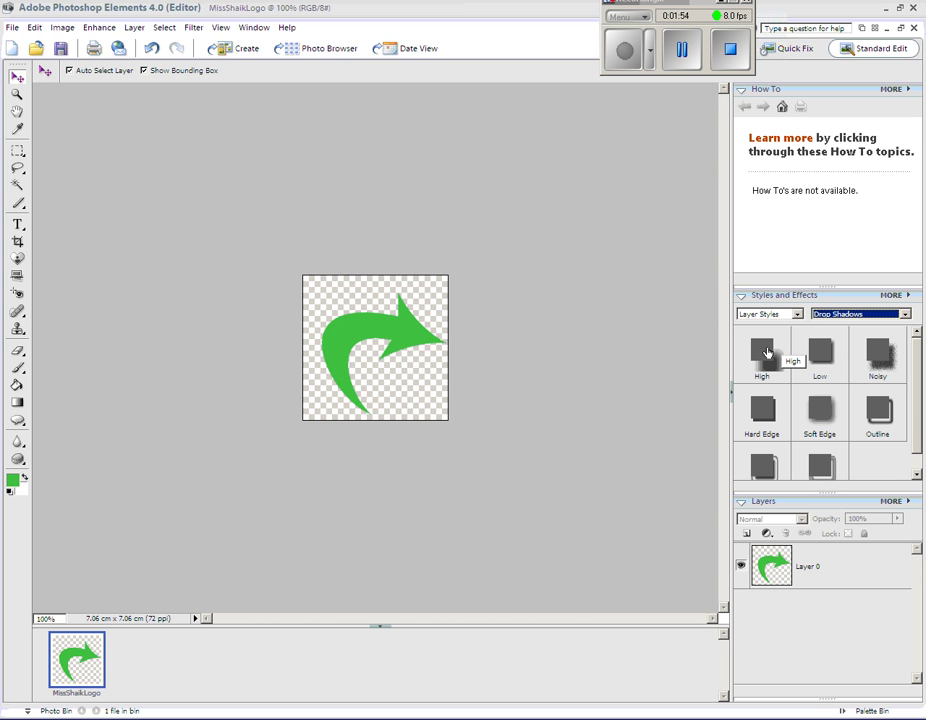
left_click_drag(764, 350, 392, 351)
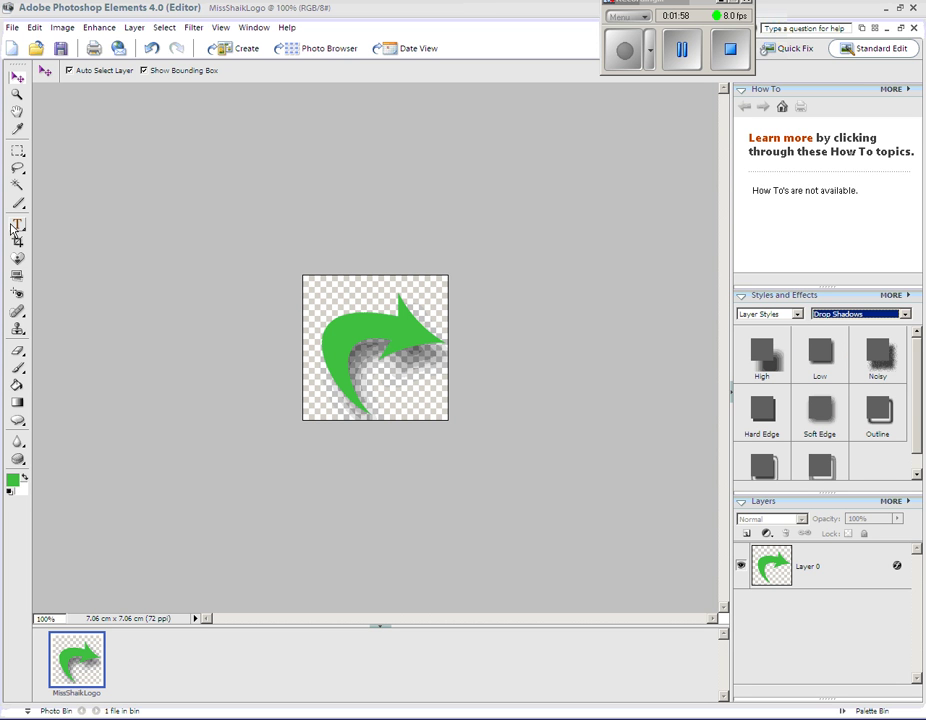
Start a text line above the arrow with a dark gray color and a 24 pt font size.
key("t")
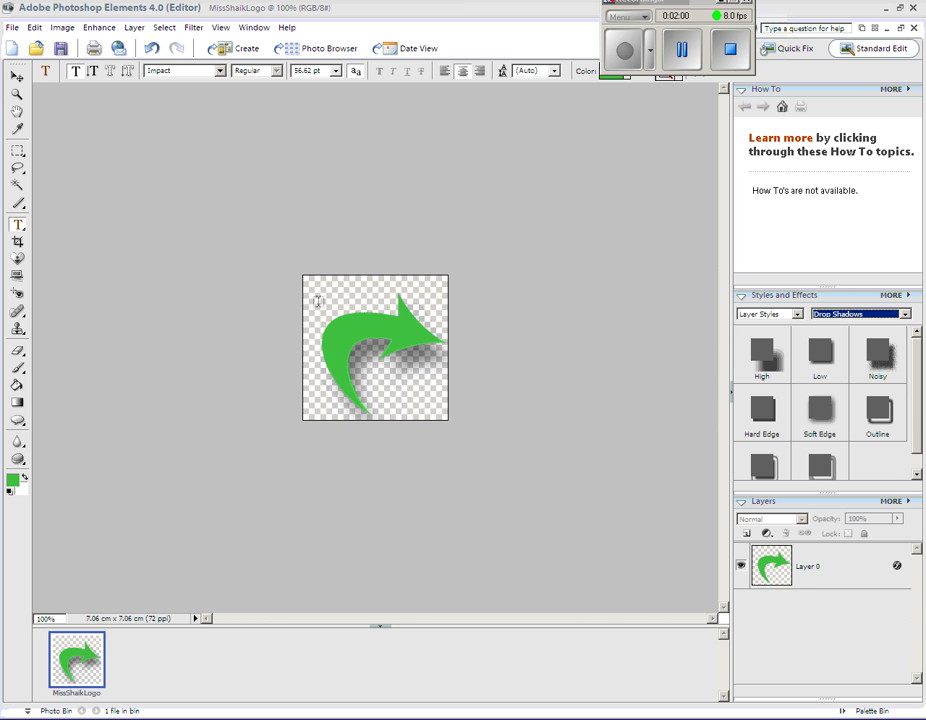
left_click(317, 302)
left_click(557, 75)
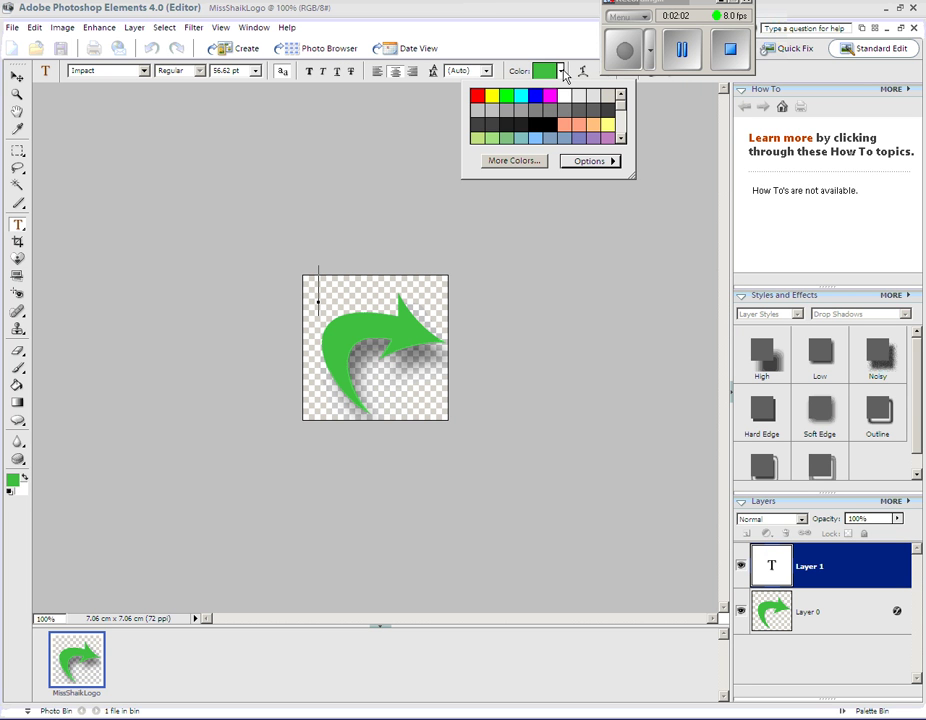
left_click(480, 126)
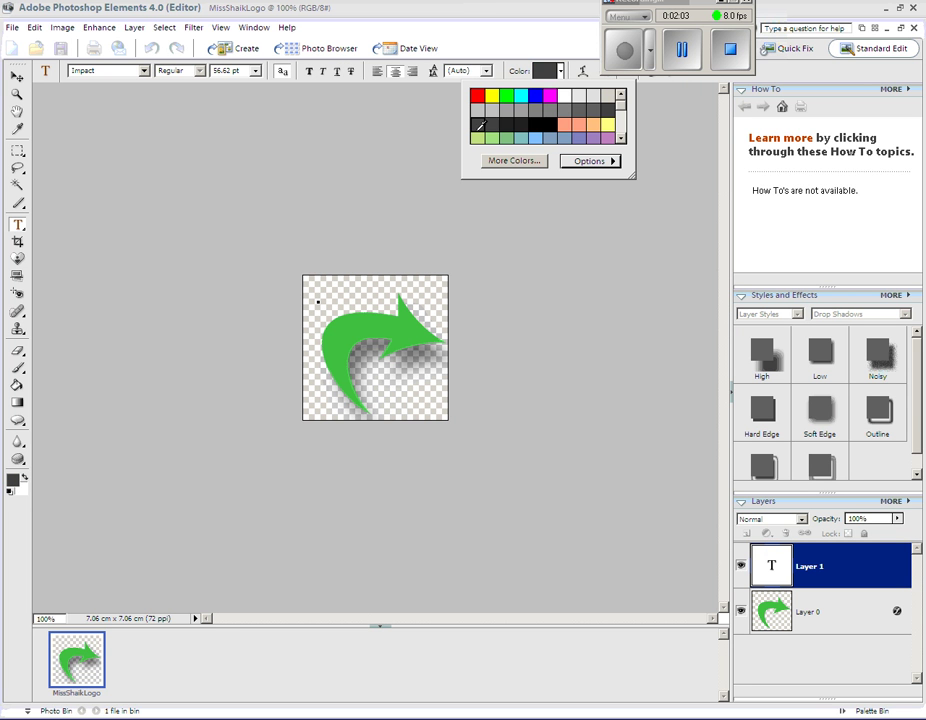
left_click(329, 287)
left_click(256, 70)
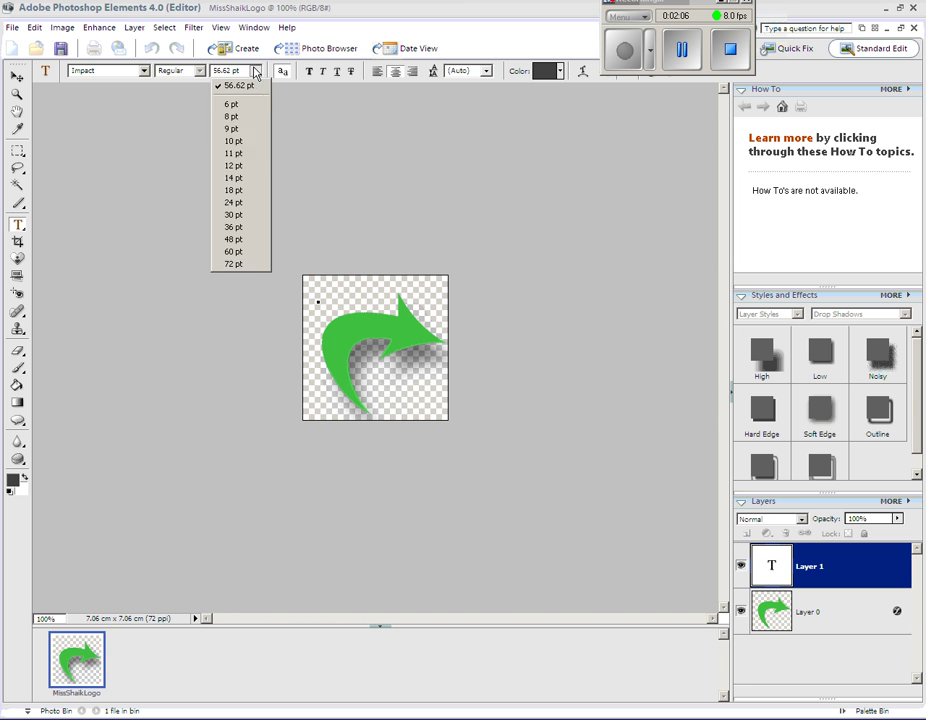
left_click(247, 203)
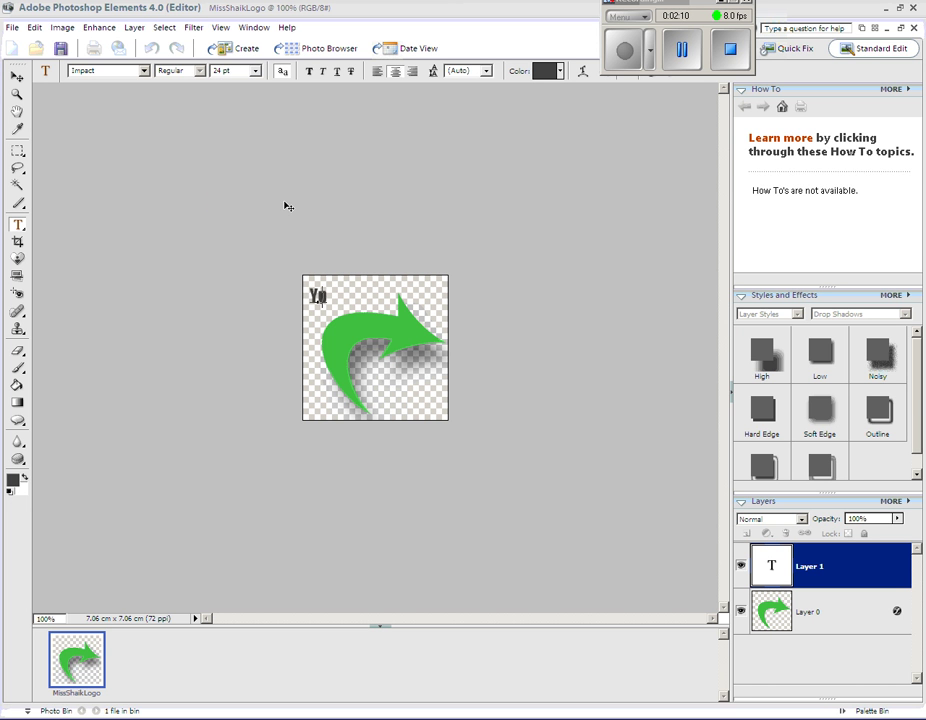
Enter the title text "Upcycle4Life go give it a go" on the text line above the arrow.
type("Unc")
type("ycle")
type("S")
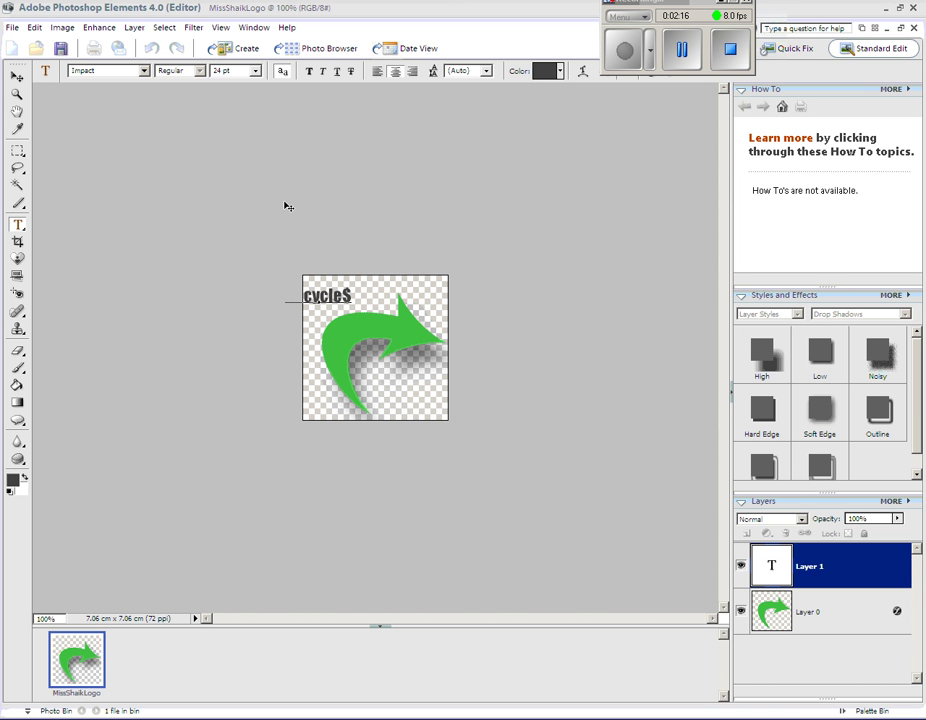
key("BackSpace")
type("4Li")
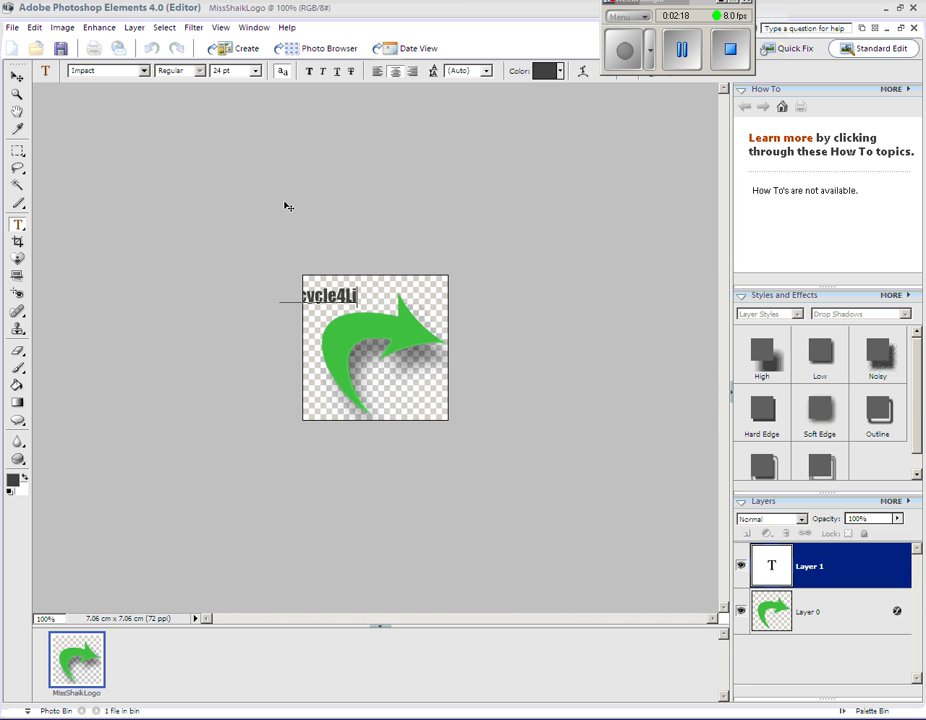
type("fe fo")
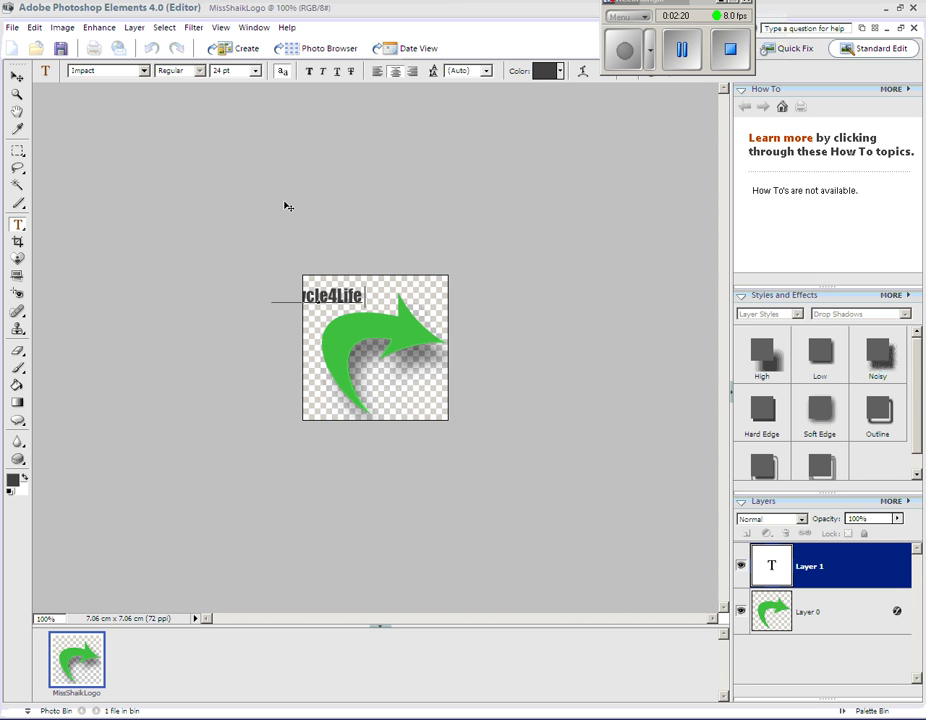
key("BackSpace")
key("BackSpace")
type("go")
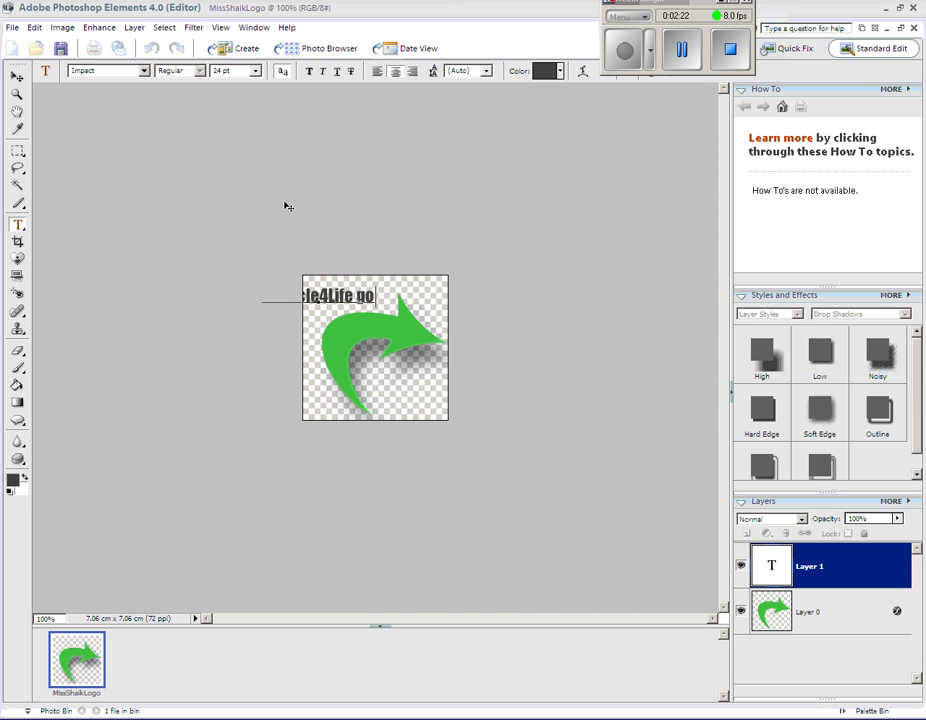
type(" give it a go")
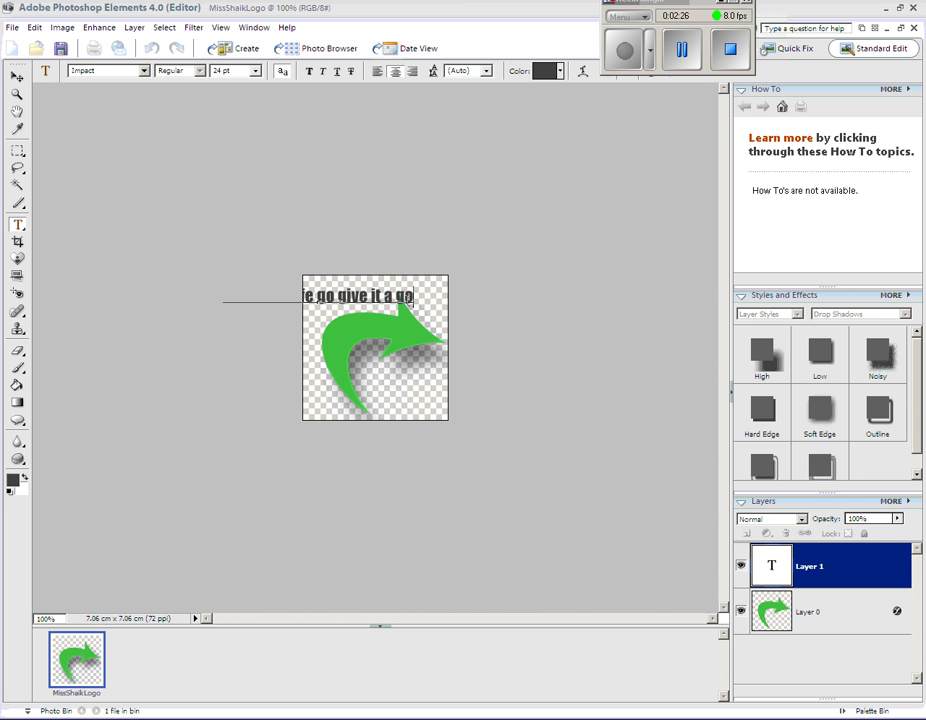
Set the title's font size to 14 pt and move the title fully inside the canvas above the arrow.
left_click_drag(413, 296, 84, 298)
left_click(255, 70)
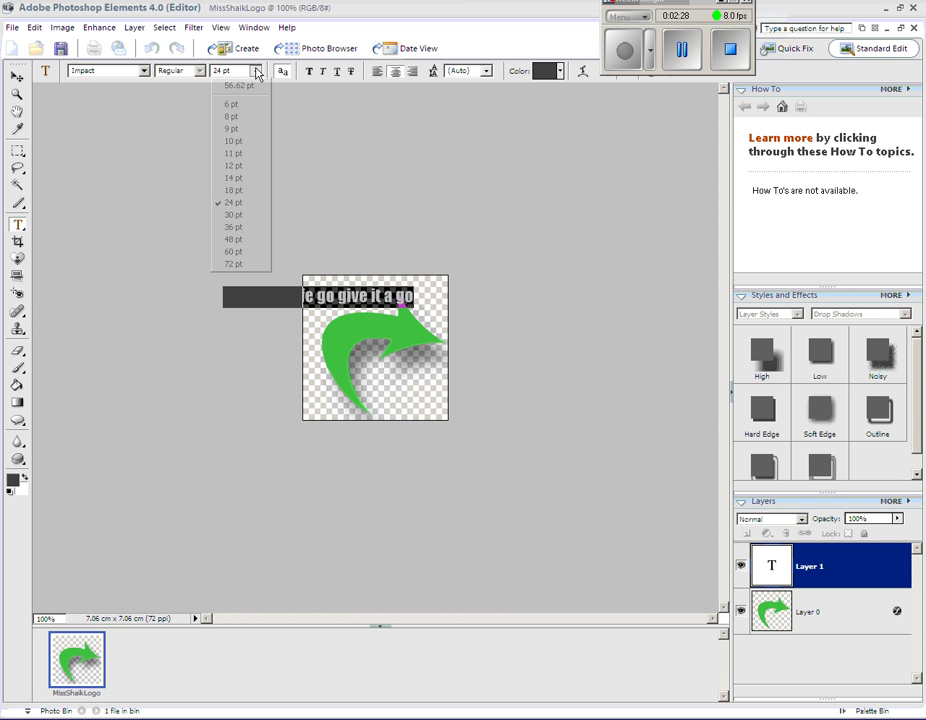
left_click(233, 166)
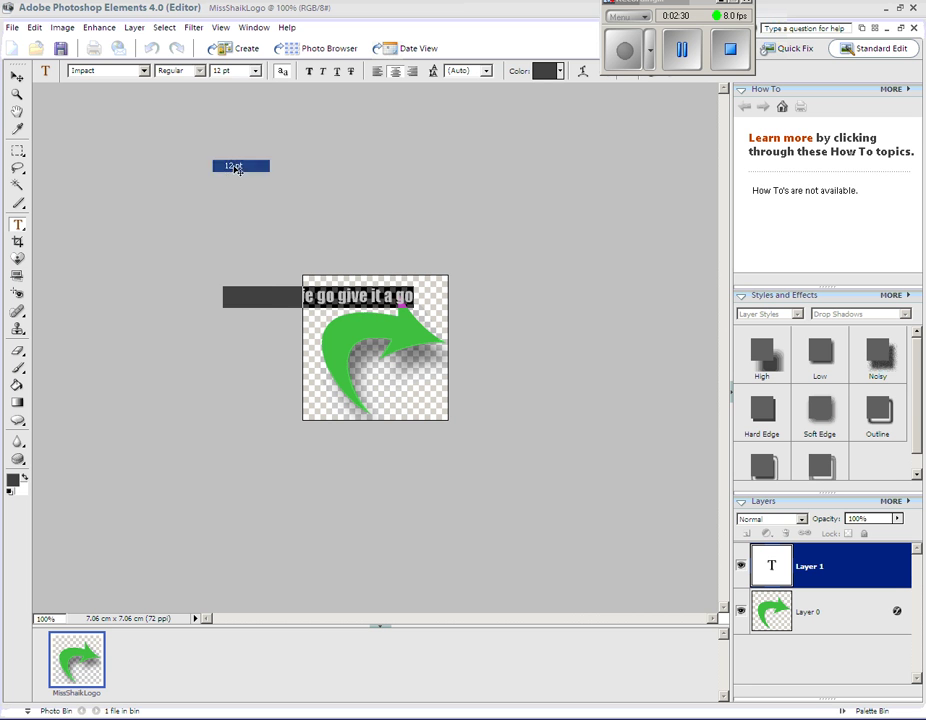
left_click(255, 70)
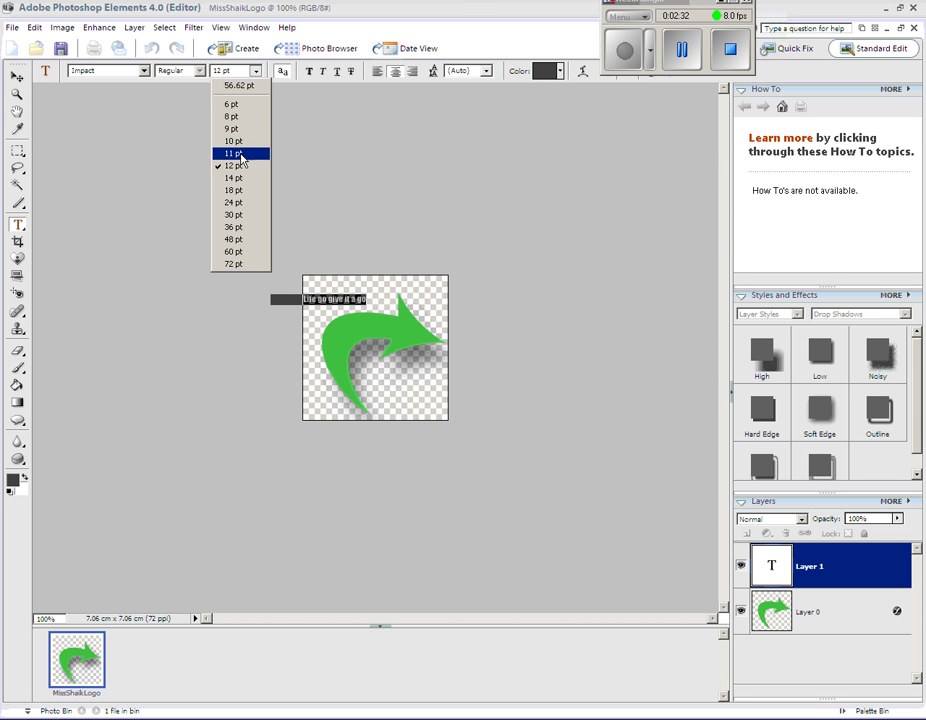
left_click(242, 182)
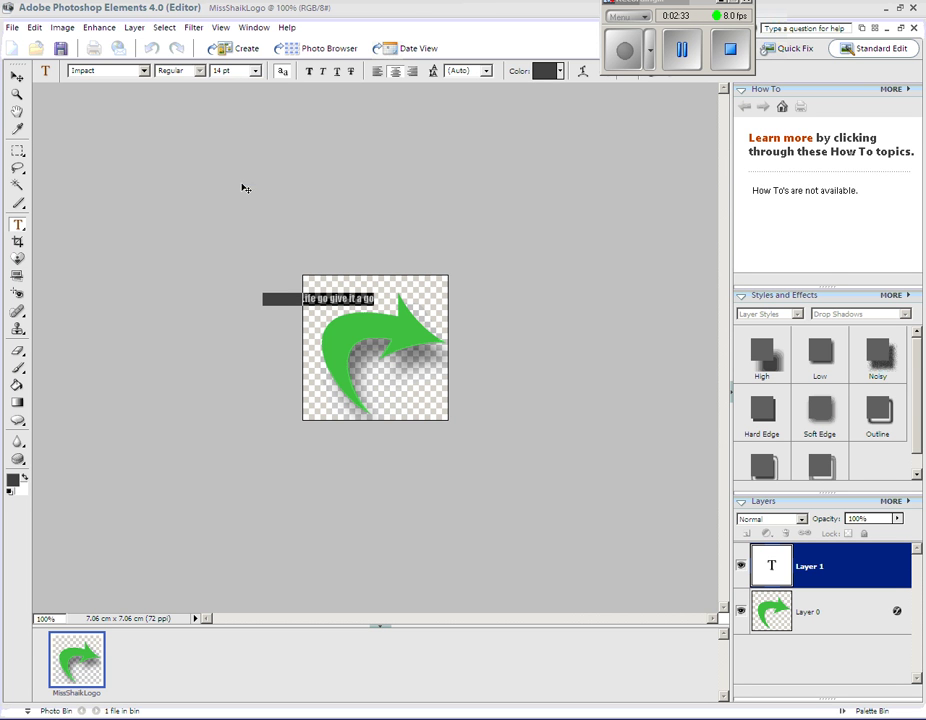
left_click(17, 77)
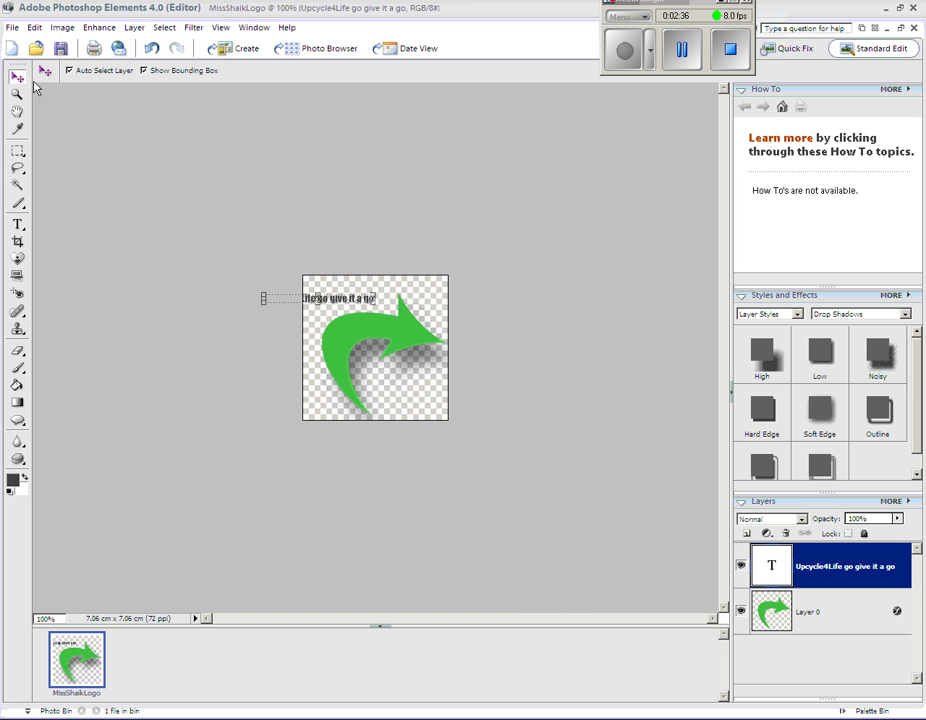
left_click_drag(352, 299, 408, 292)
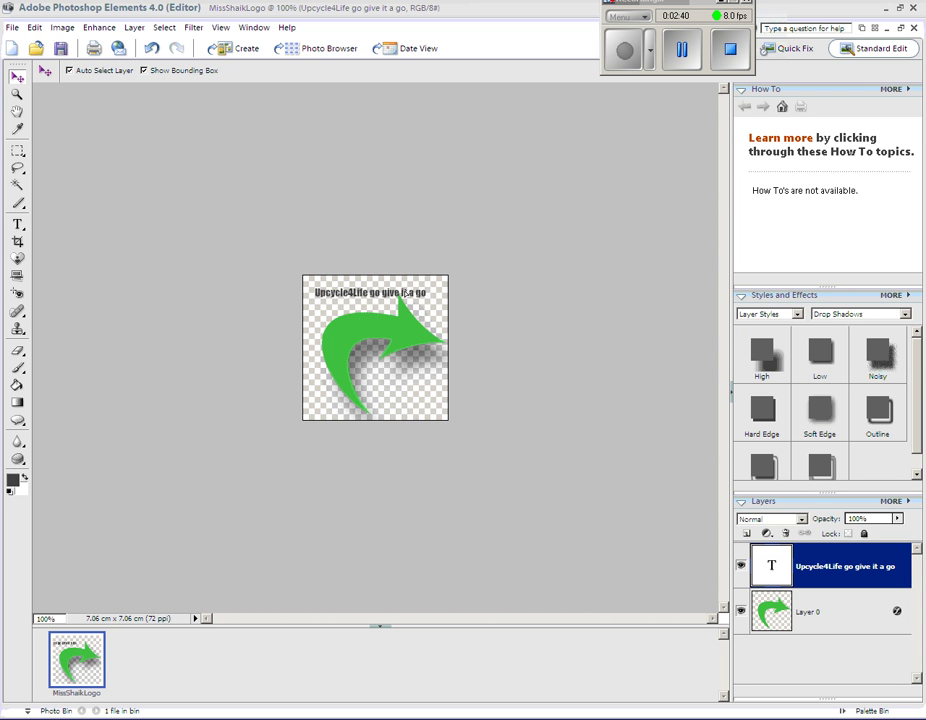
left_click(18, 223)
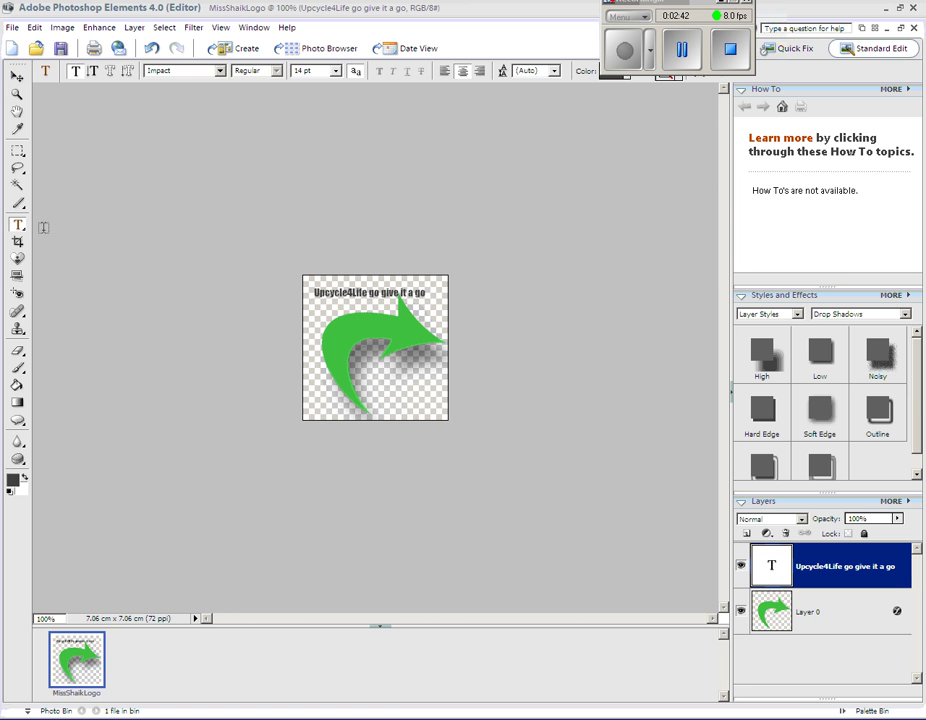
left_click(428, 292)
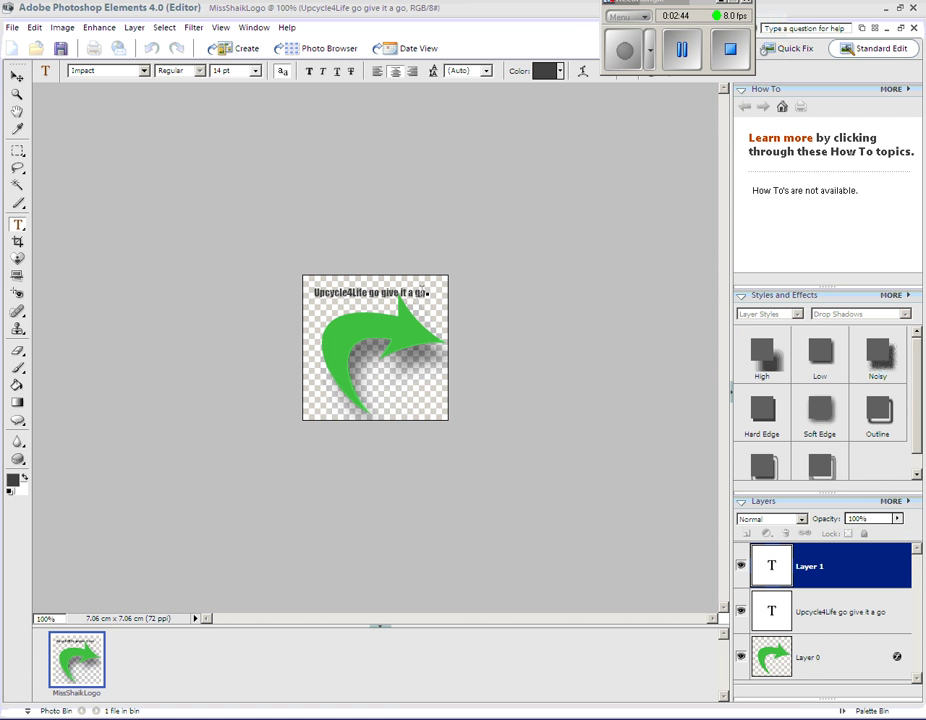
left_click(858, 636)
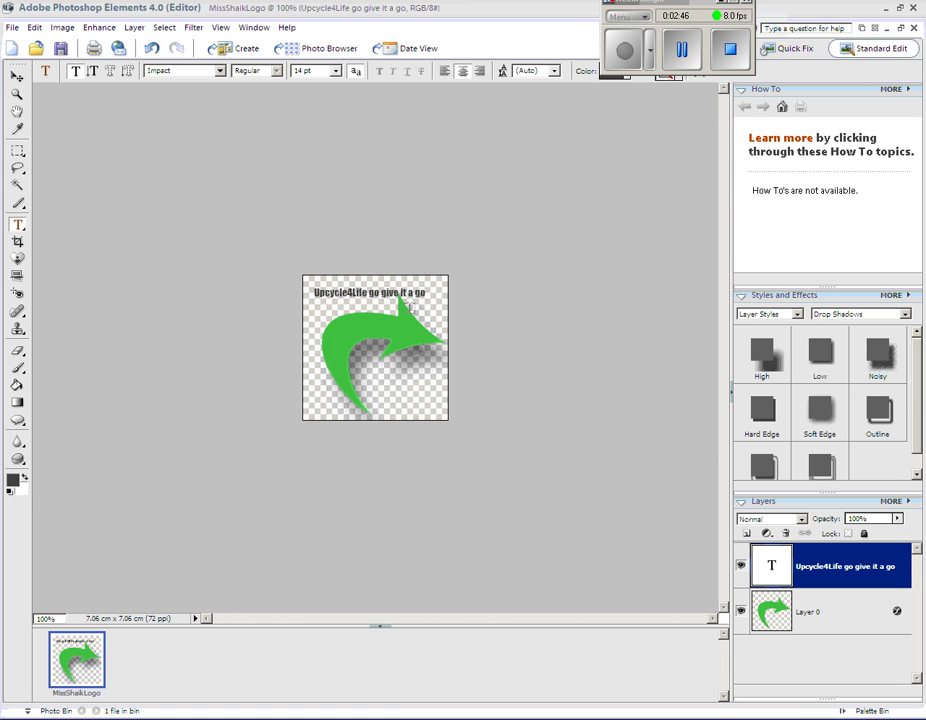
Warp the title text with the horizontal Arc style, +17% bend, +42% horizontal distortion and -3% vertical distortion.
double_click(771, 566)
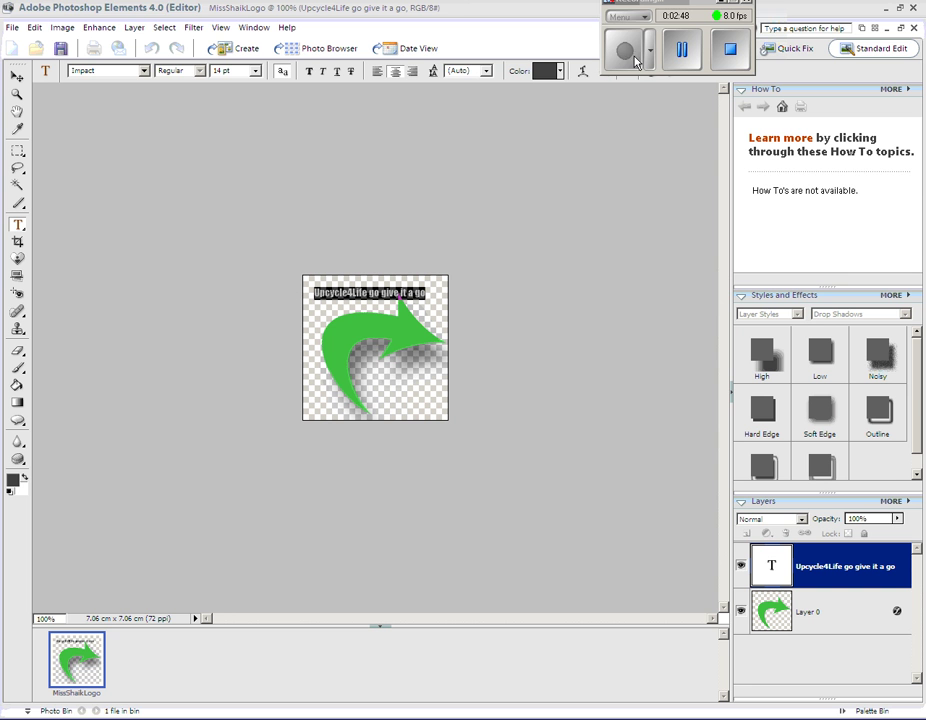
left_click(584, 74)
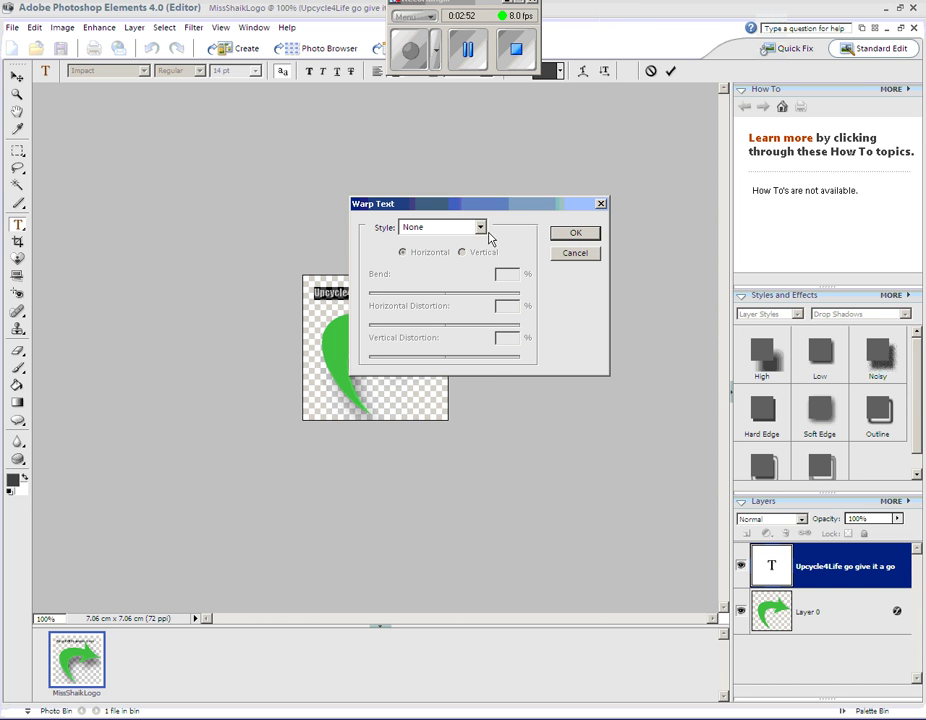
left_click(480, 229)
left_click(450, 269)
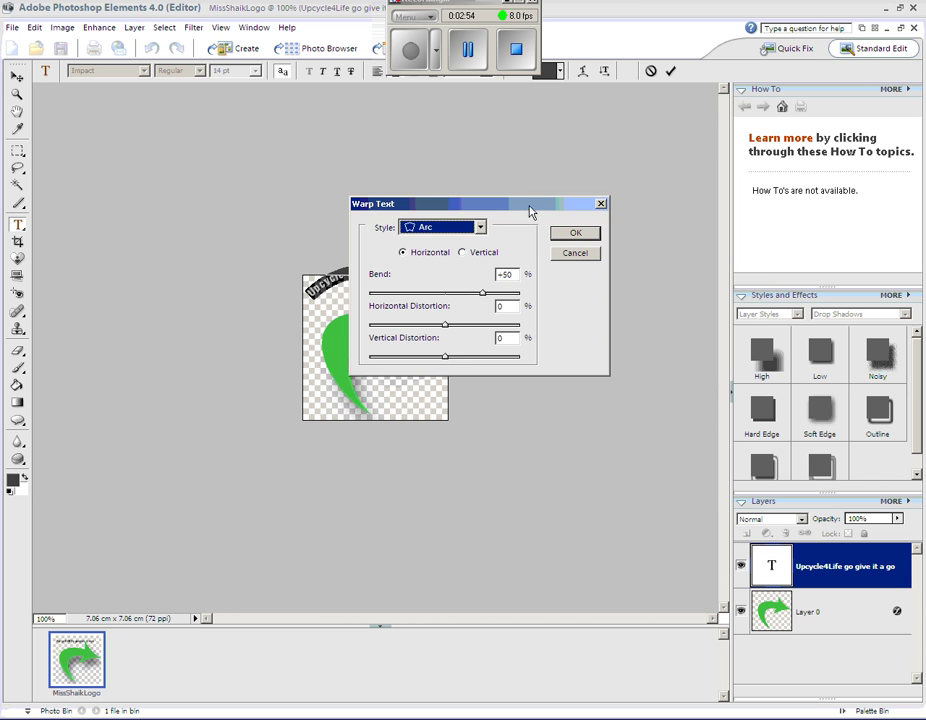
left_click_drag(537, 208, 743, 180)
left_click_drag(689, 262, 685, 302)
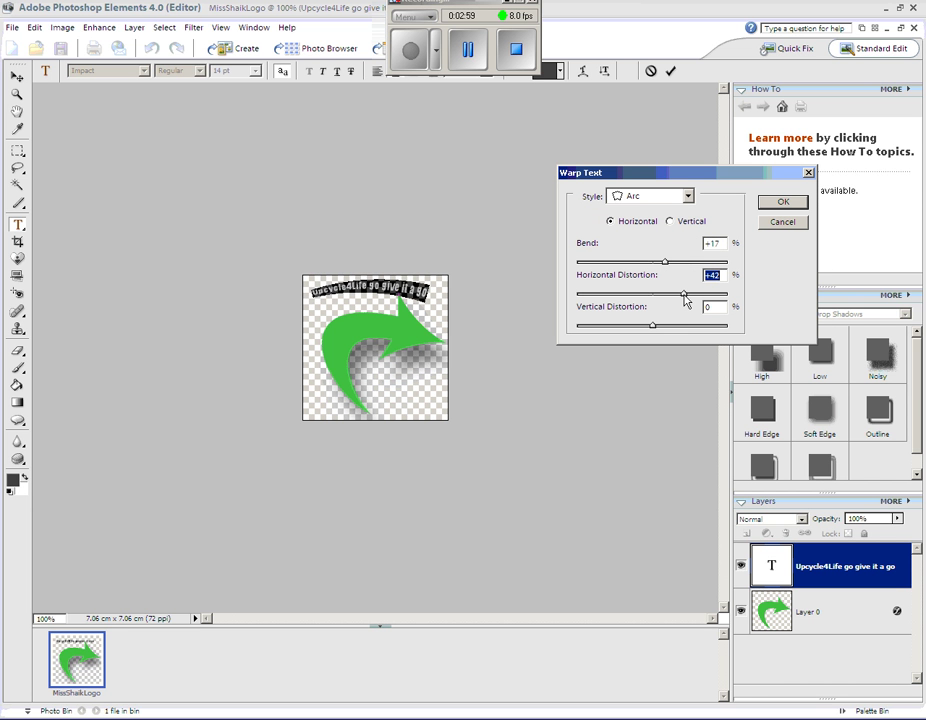
left_click(655, 326)
left_click_drag(655, 330, 652, 328)
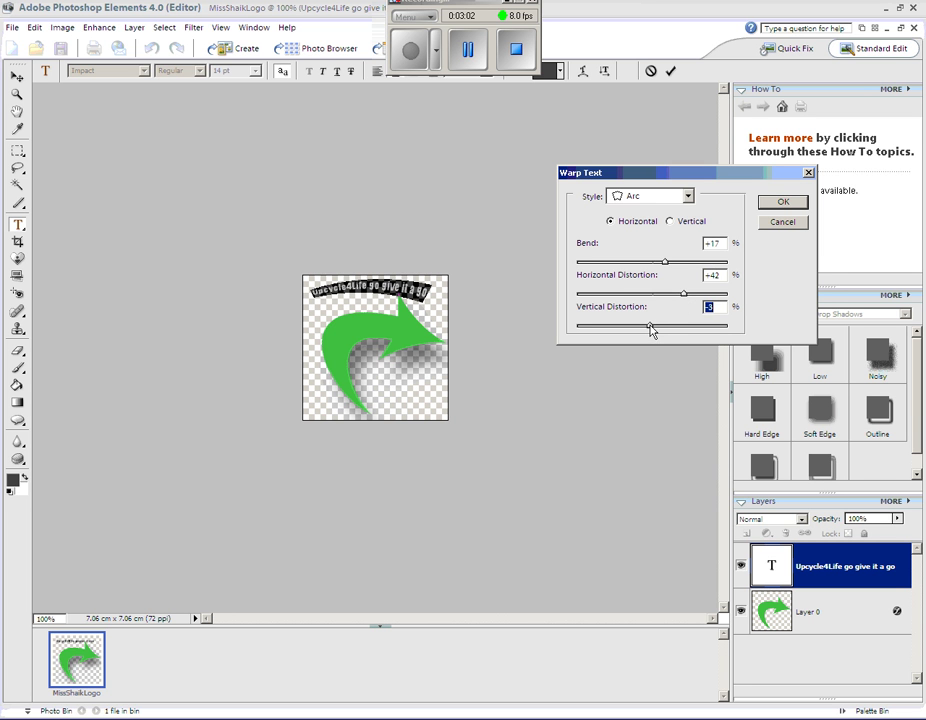
left_click(766, 207)
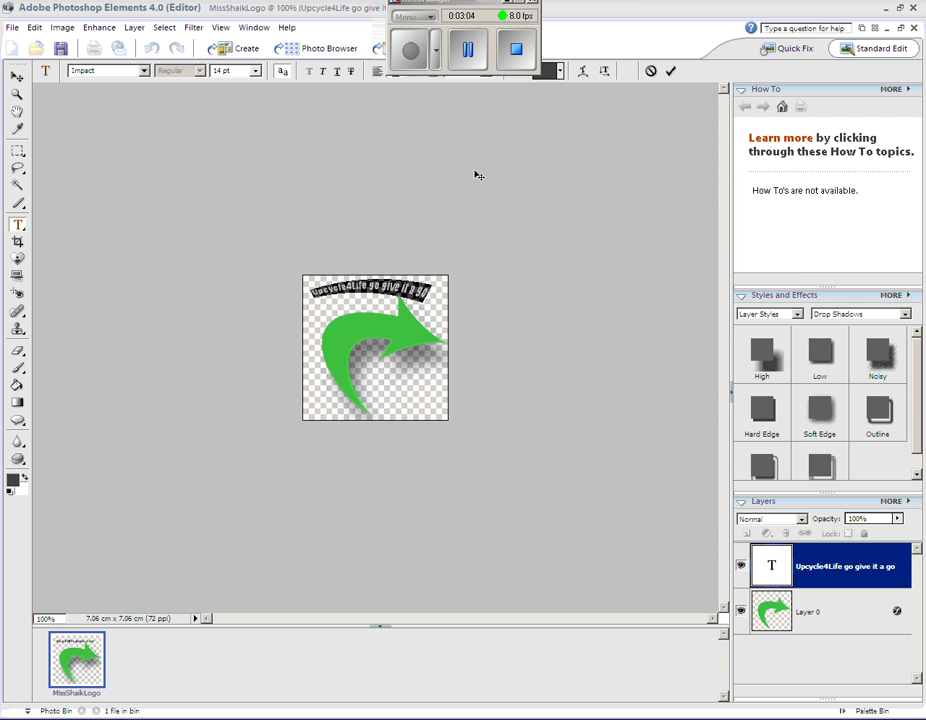
Move the curved title onto the green arrow, narrow it to 87.5% width, apply the transformation and deselect the layer.
left_click(17, 77)
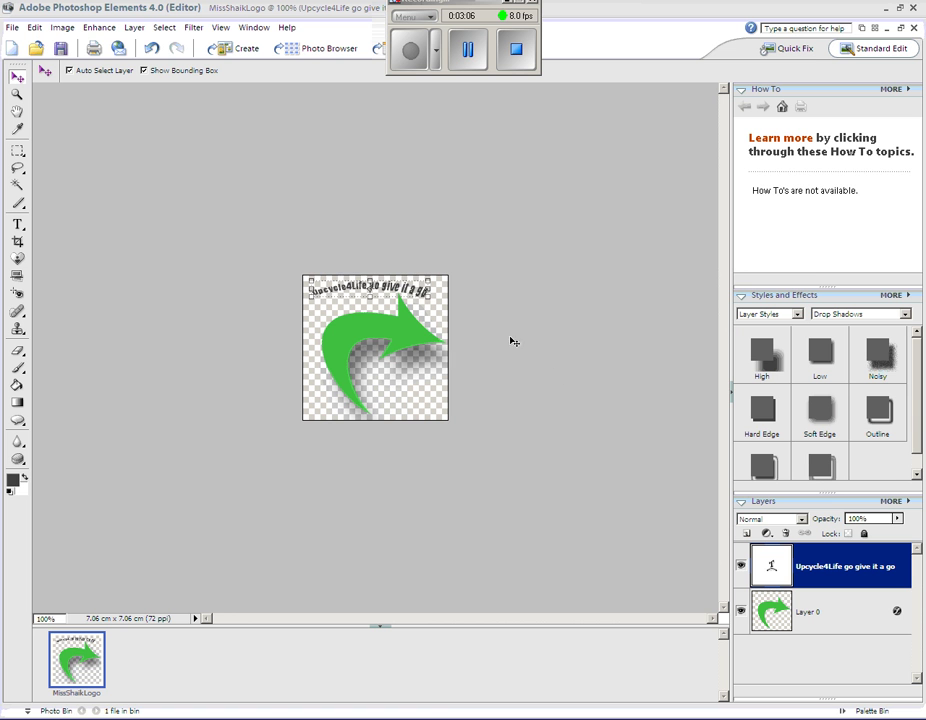
left_click_drag(413, 291, 428, 334)
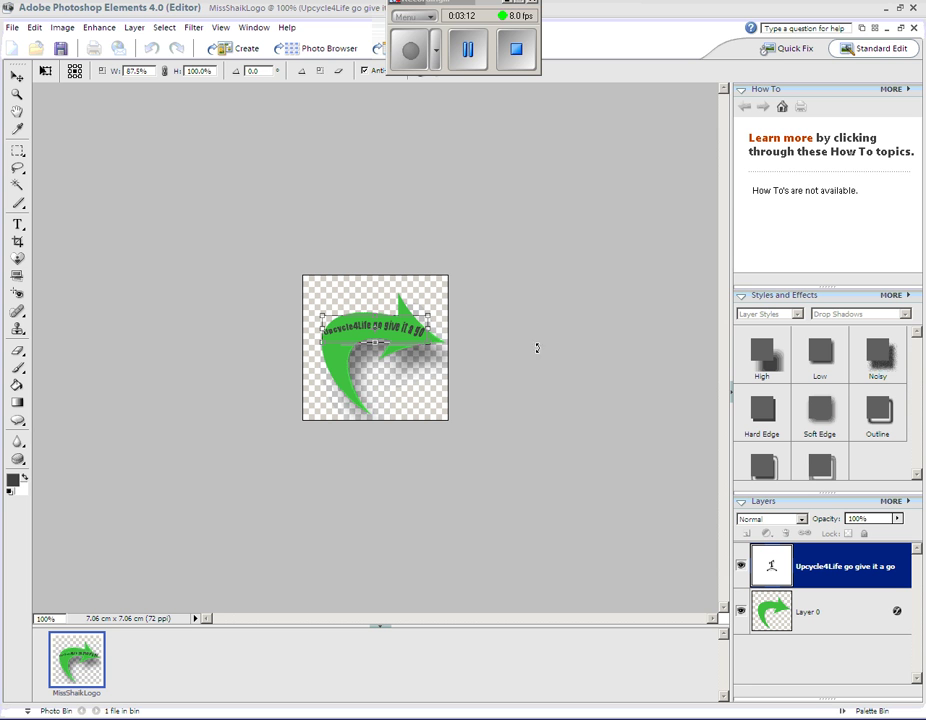
left_click_drag(466, 5, 743, 43)
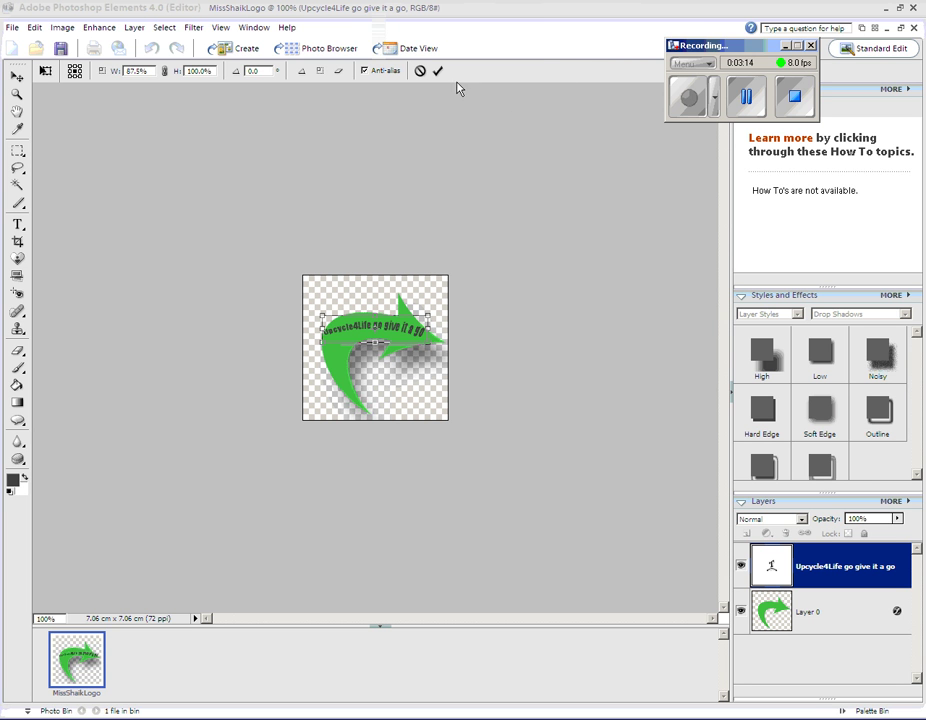
left_click(437, 71)
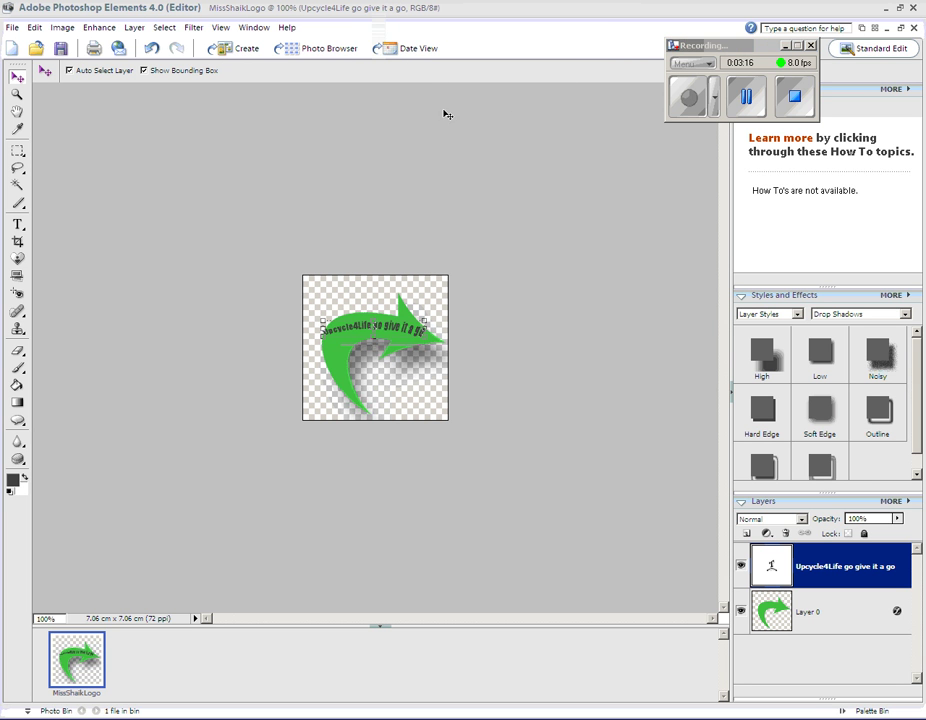
left_click(508, 174)
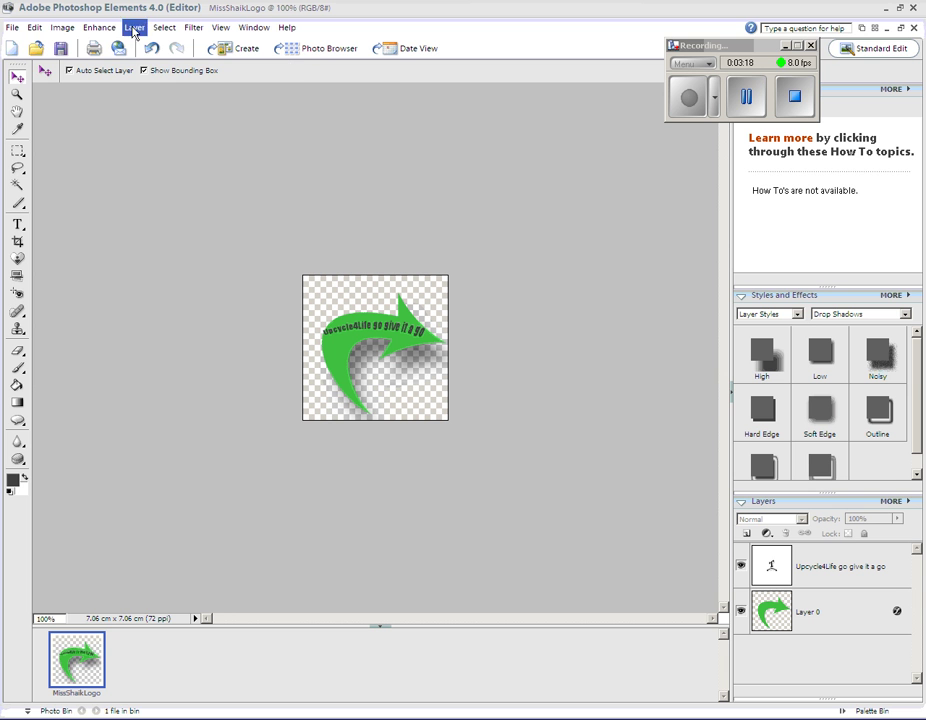
Start saving a copy of the logo and choose the Work folder under Year 9, ICT in the Curriculum Shared Area (U:).
left_click(11, 28)
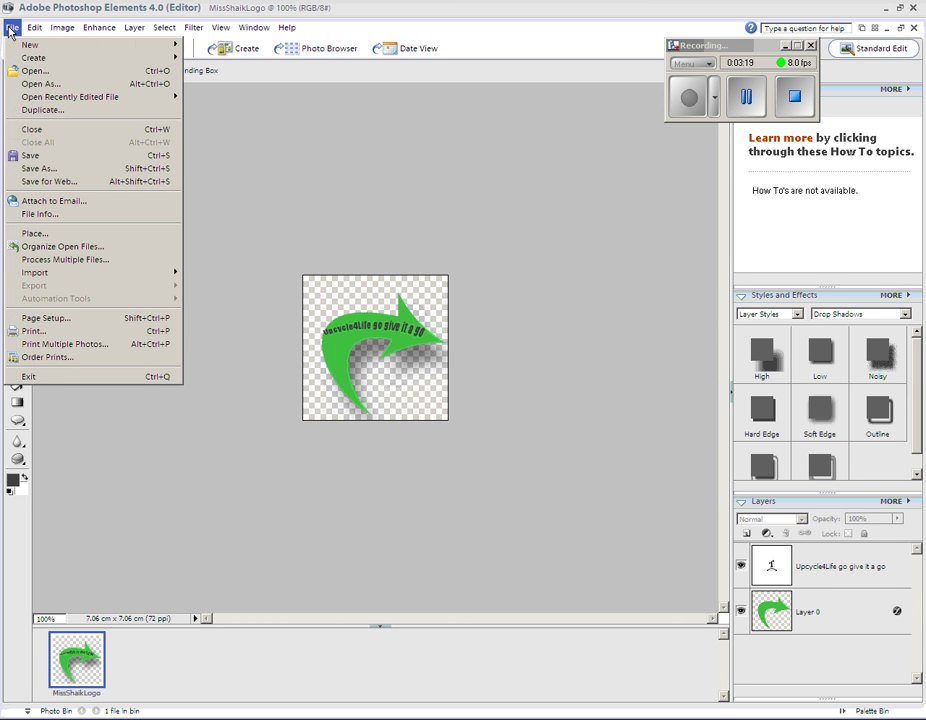
left_click(40, 170)
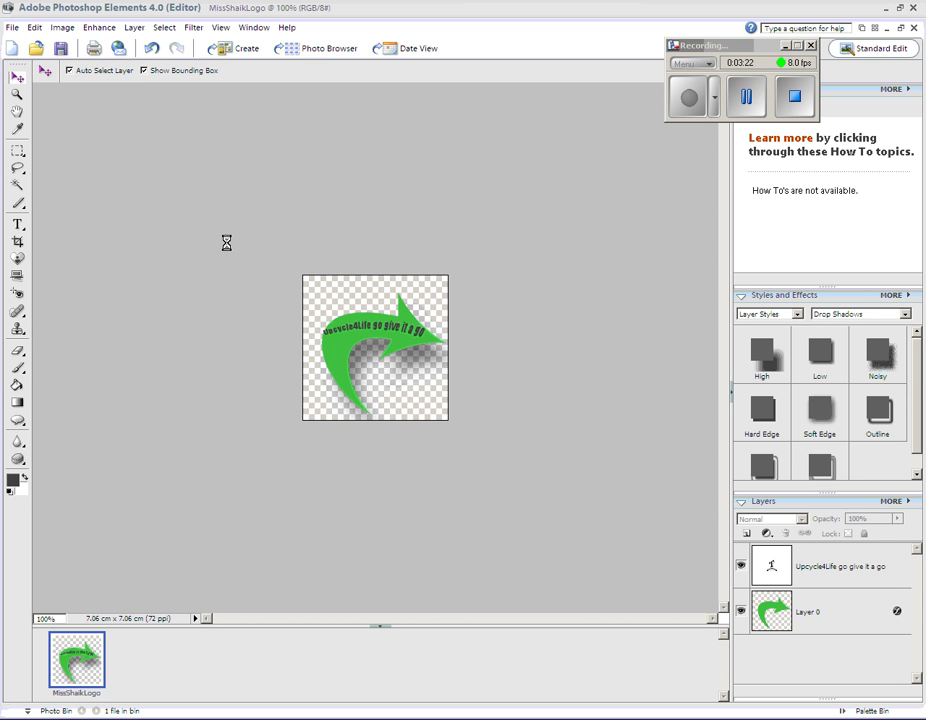
left_click(502, 148)
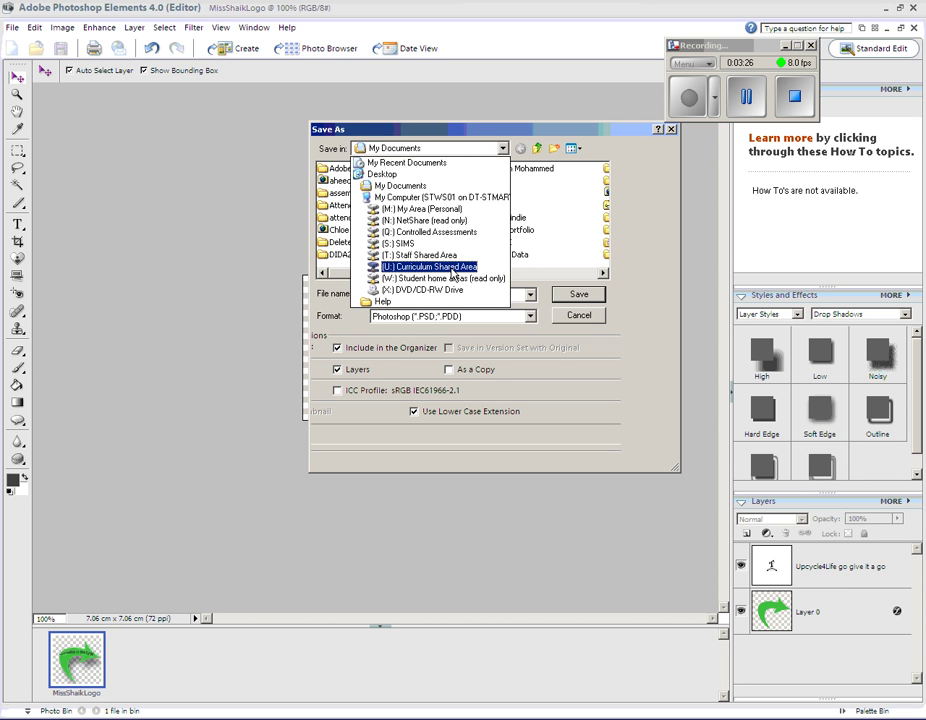
left_click(452, 268)
left_click(340, 243)
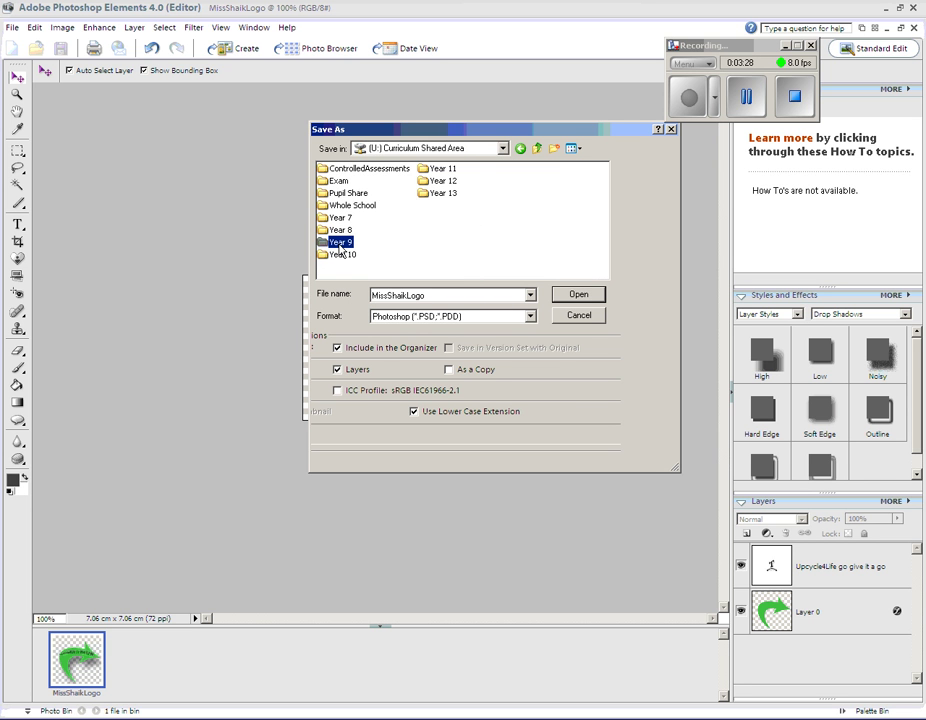
double_click(340, 243)
double_click(405, 206)
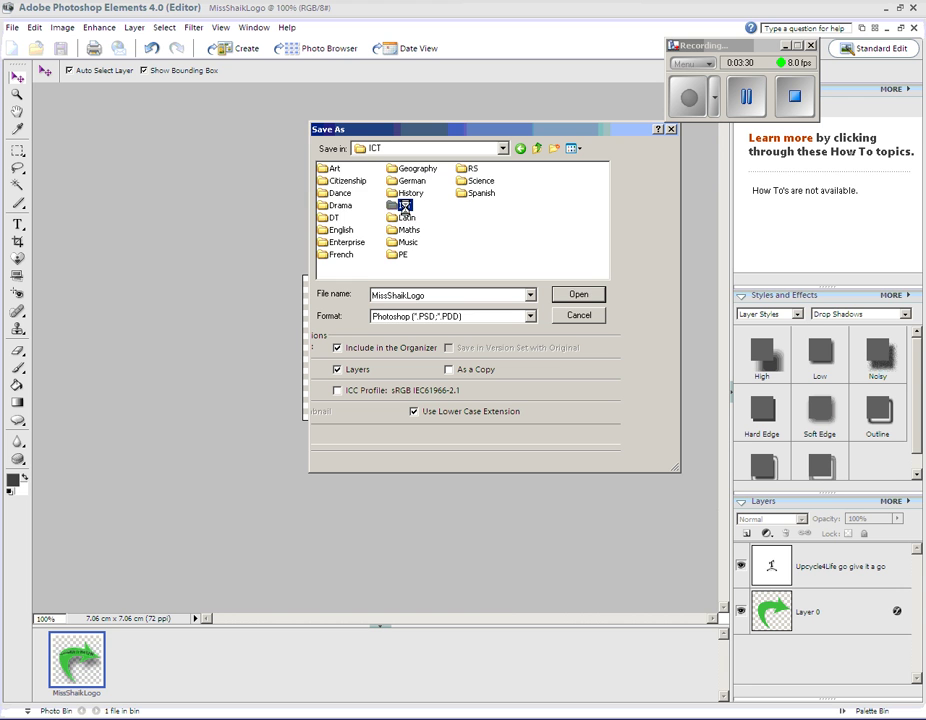
double_click(339, 181)
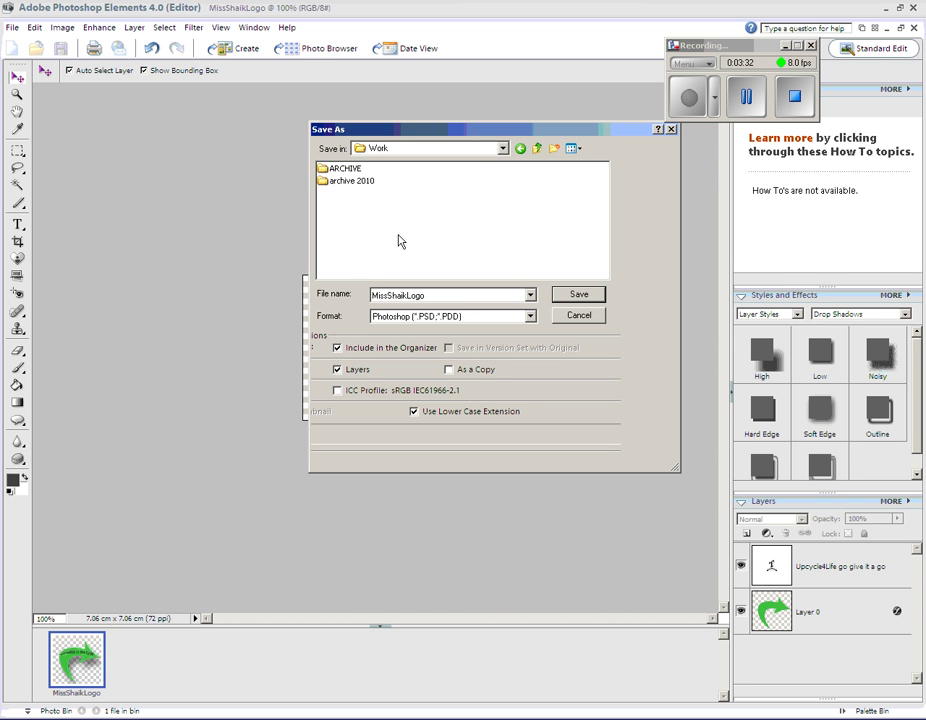
Name the file WSyournameLogo and save it in Photoshop format.
double_click(467, 291)
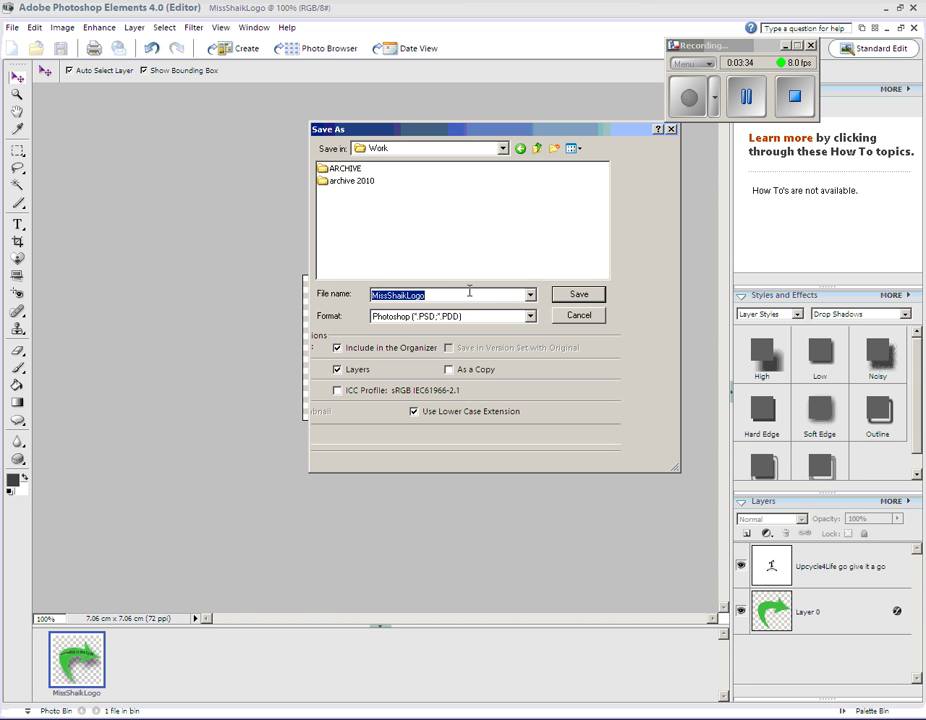
type("WS")
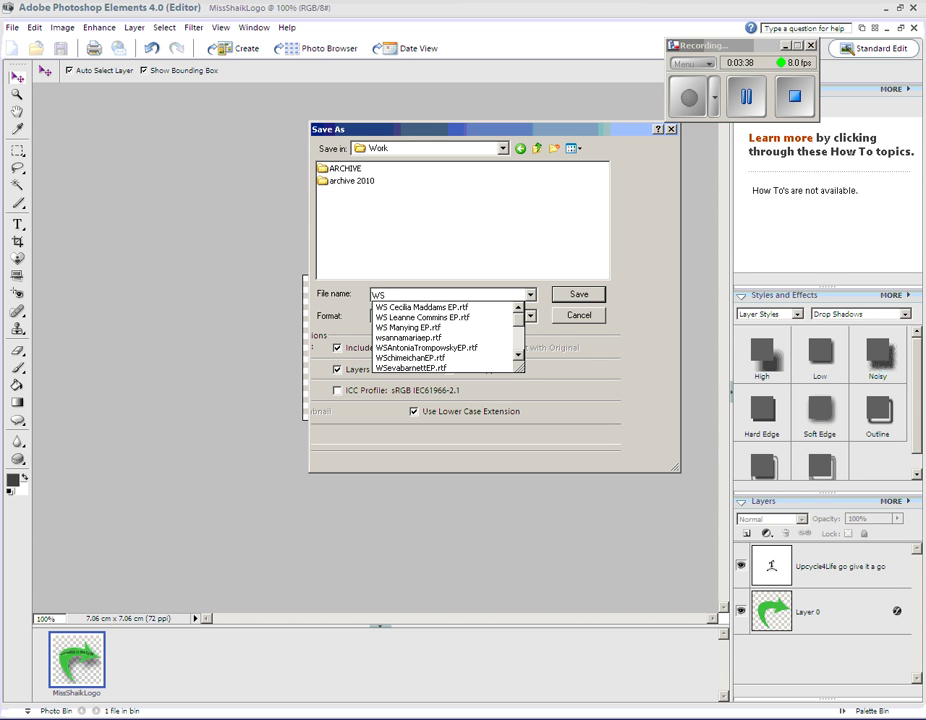
type("YOUR")
type("PA")
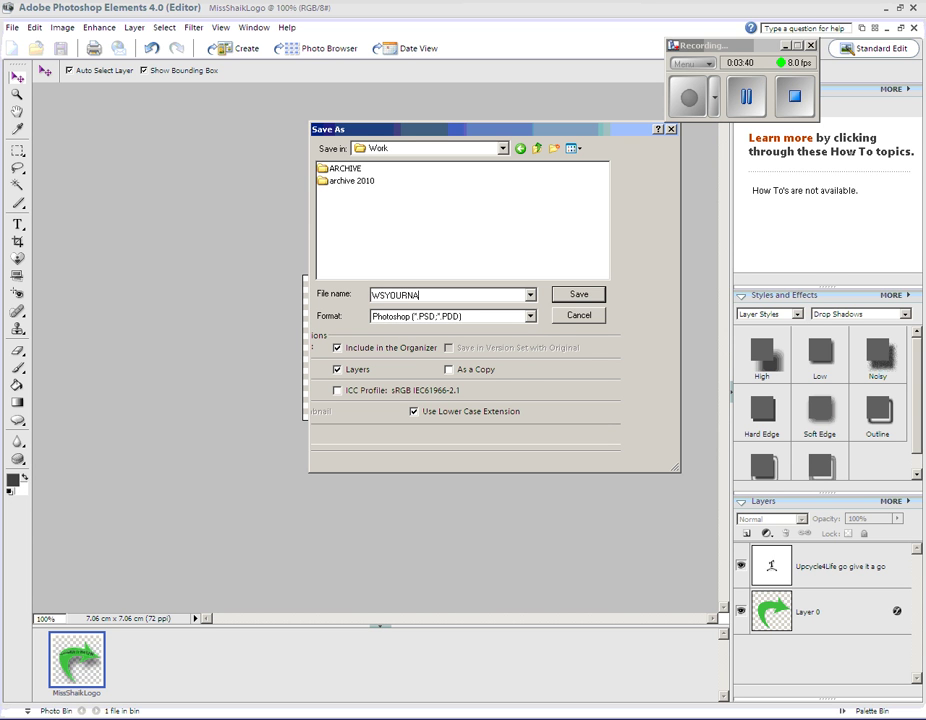
key("BackSpace")
key("BackSpace")
key("BackSpace")
key("BackSpace")
key("BackSpace")
key("BackSpace")
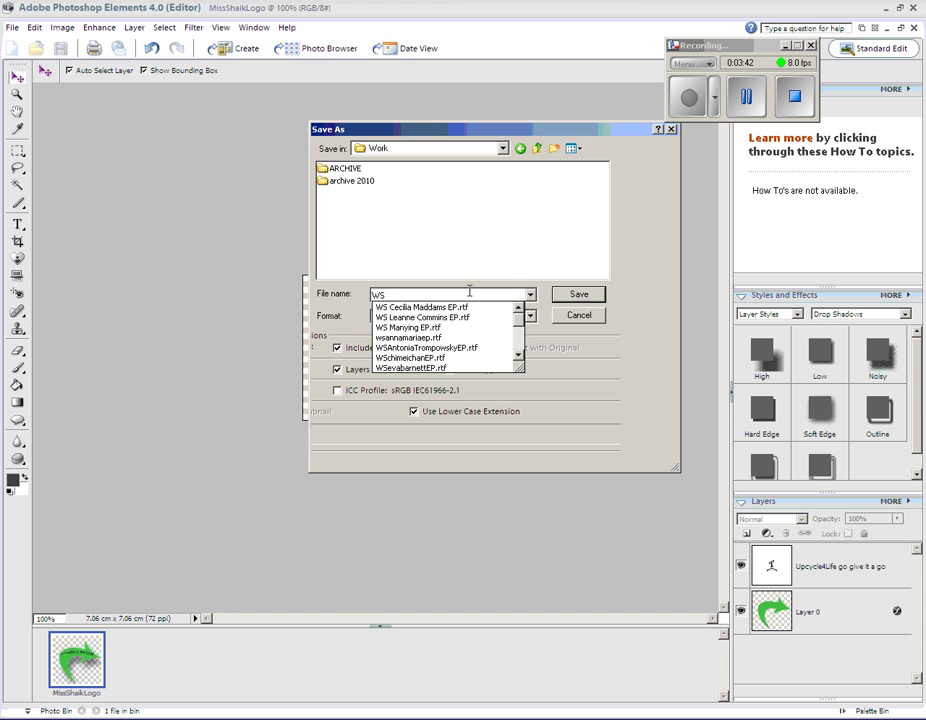
type("yourname")
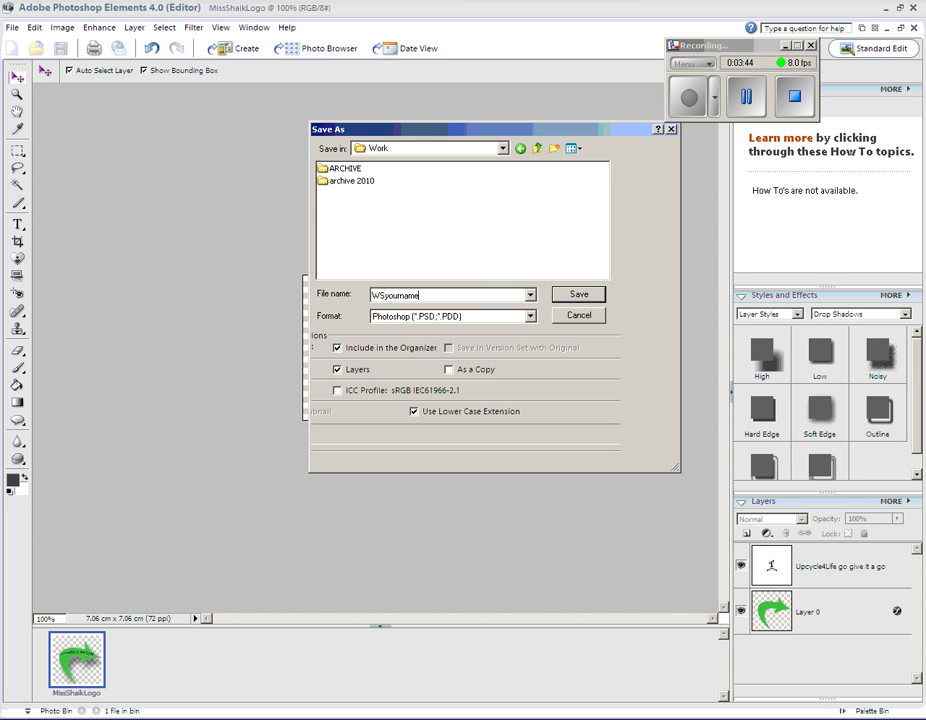
type("Logo")
left_click(580, 295)
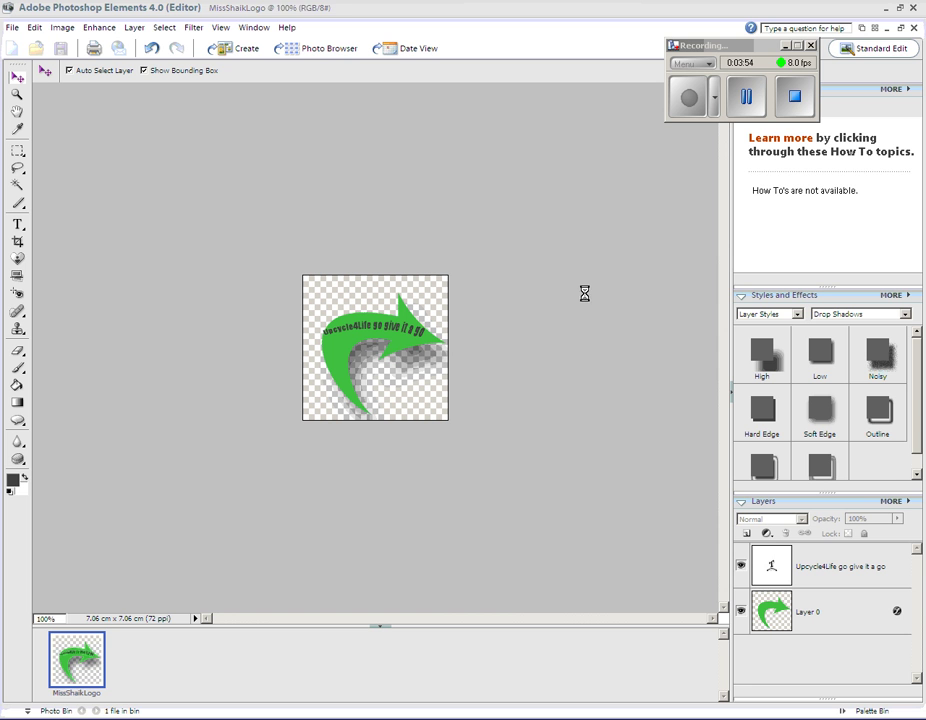